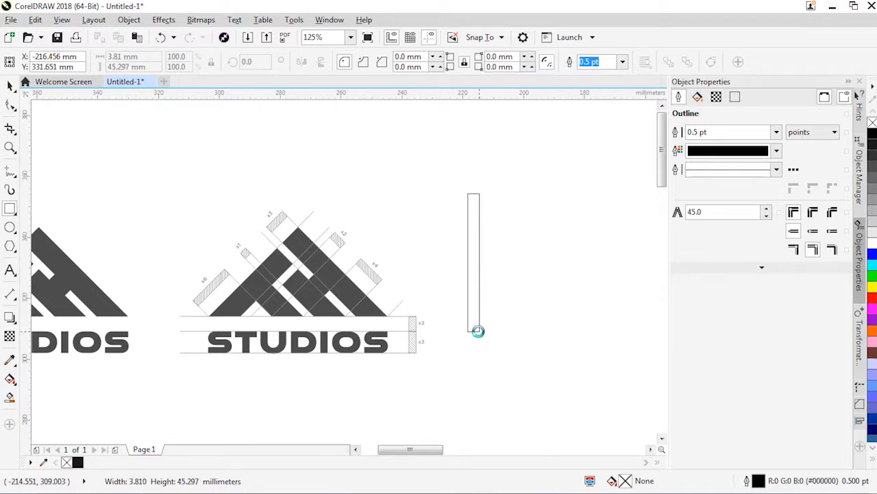
Stretch the rectangle to about 52.5 mm high, place two copies edge to edge beside it and weld them into a double-width bar
{"action": "left_click_drag", "start_coordinate": [472, 192], "coordinate": [472, 167]}
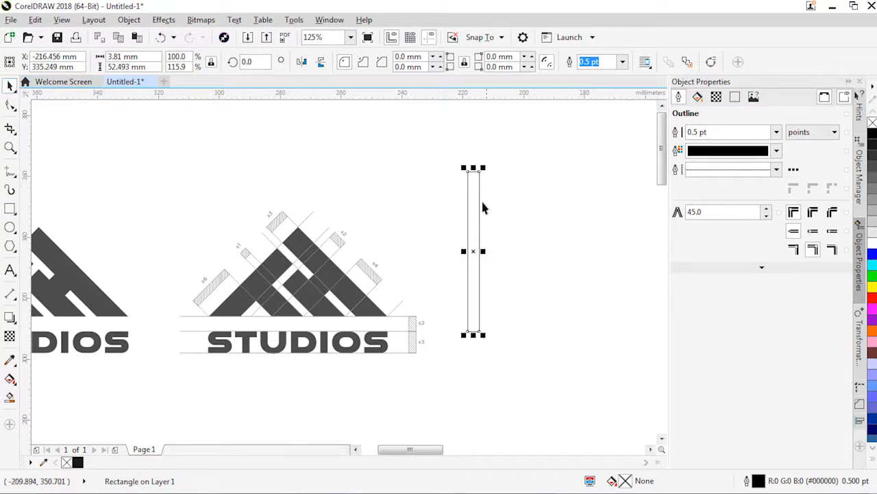
{"action": "left_click_drag", "start_coordinate": [476, 194], "coordinate": [520, 180]}
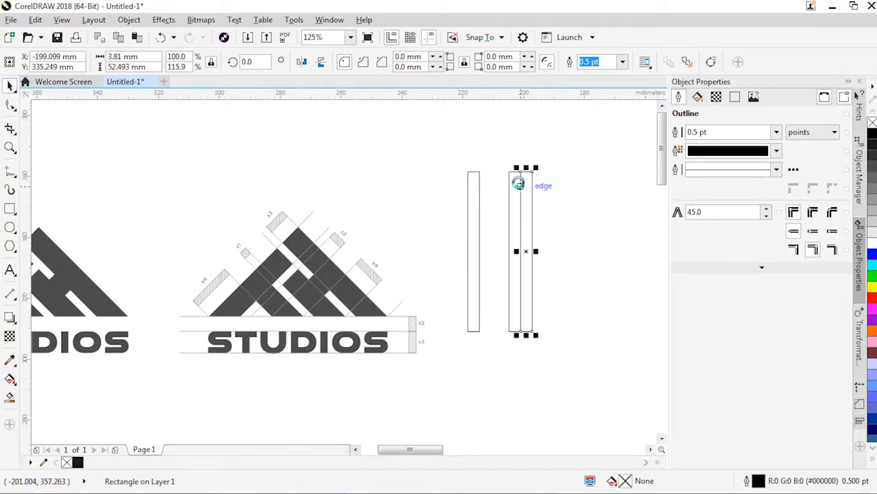
{"action": "left_click_drag", "start_coordinate": [504, 147], "coordinate": [560, 368]}
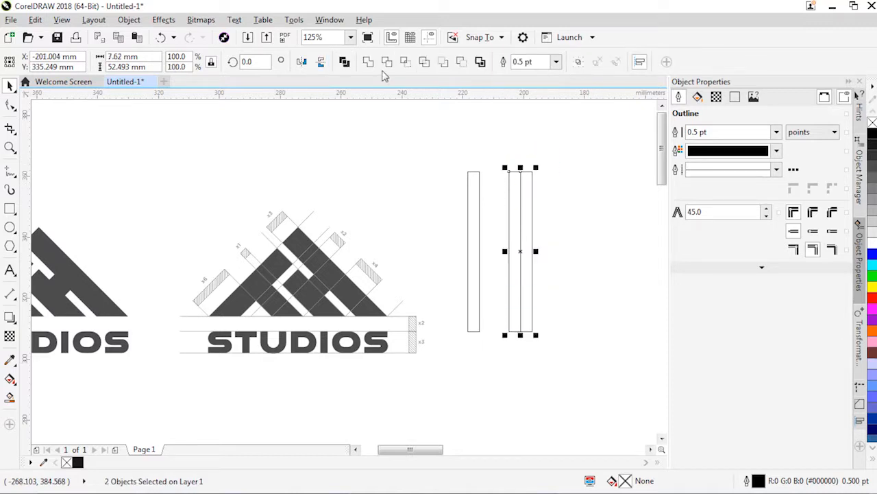
{"action": "left_click", "coordinate": [367, 62]}
Place three more edge-to-edge copies of the narrow bar beyond the double-width one and weld them into a triple-width bar
{"action": "left_click", "coordinate": [471, 197]}
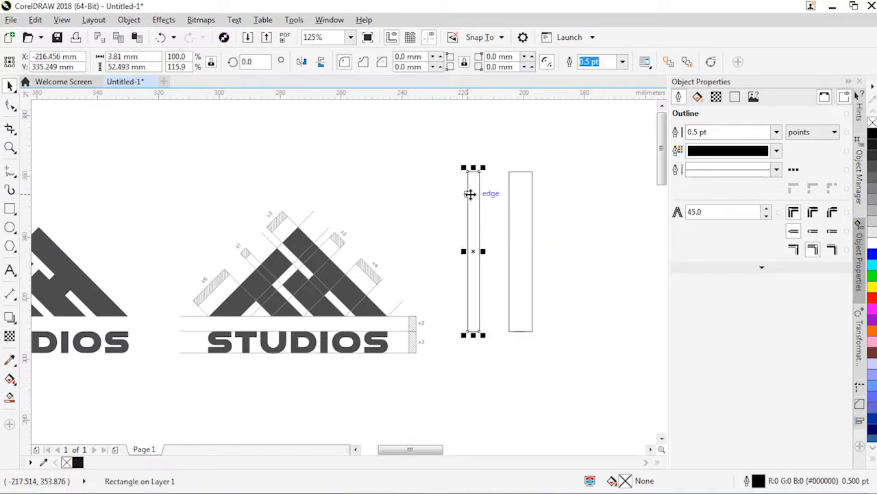
{"action": "left_click_drag", "start_coordinate": [469, 194], "coordinate": [579, 194]}
{"action": "key", "text": "ctrl+r"}
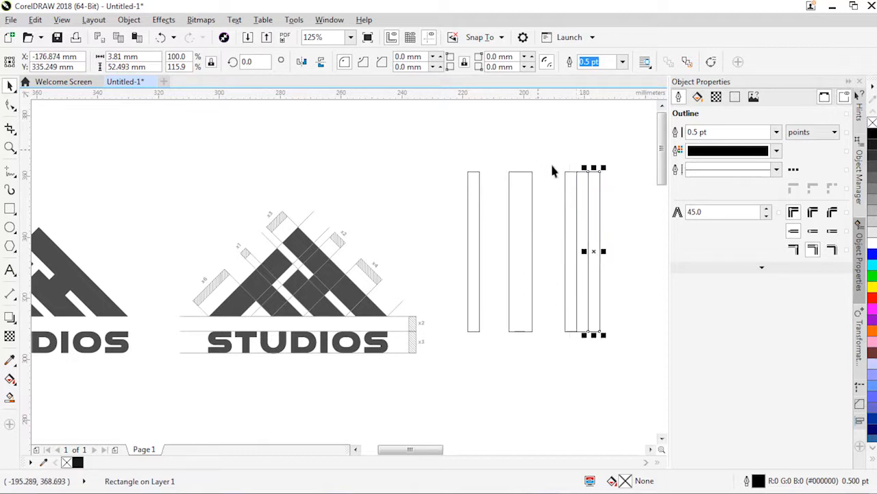
{"action": "left_click_drag", "start_coordinate": [540, 151], "coordinate": [628, 361]}
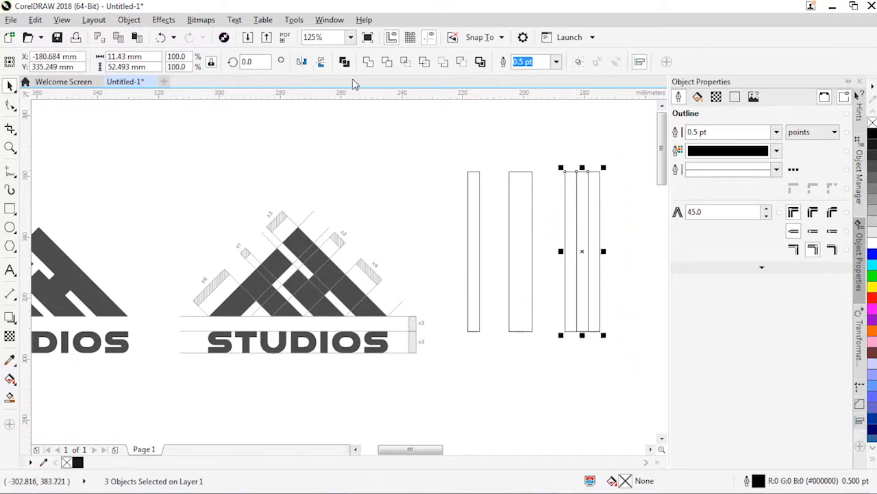
{"action": "left_click", "coordinate": [368, 63]}
Rotate all three bars together by 45 degrees and move them up beside the construction logo
{"action": "left_click_drag", "start_coordinate": [439, 138], "coordinate": [588, 331]}
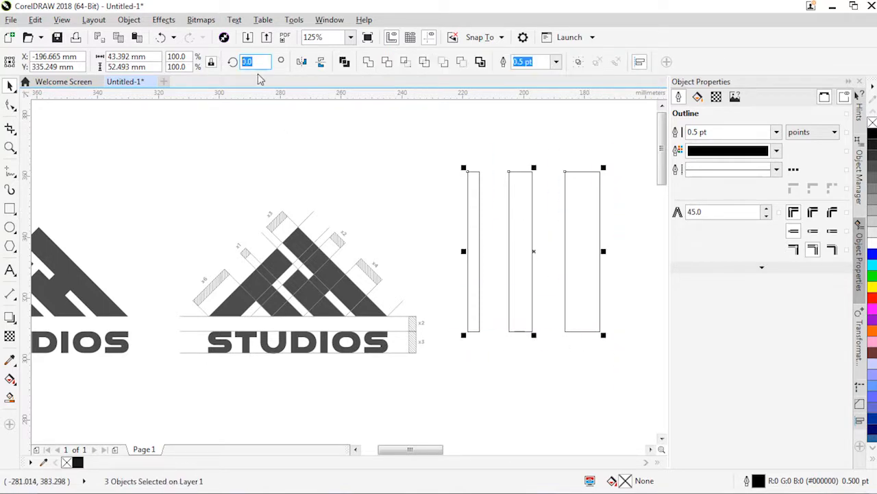
{"action": "type", "text": "45"}
{"action": "key", "text": "Return"}
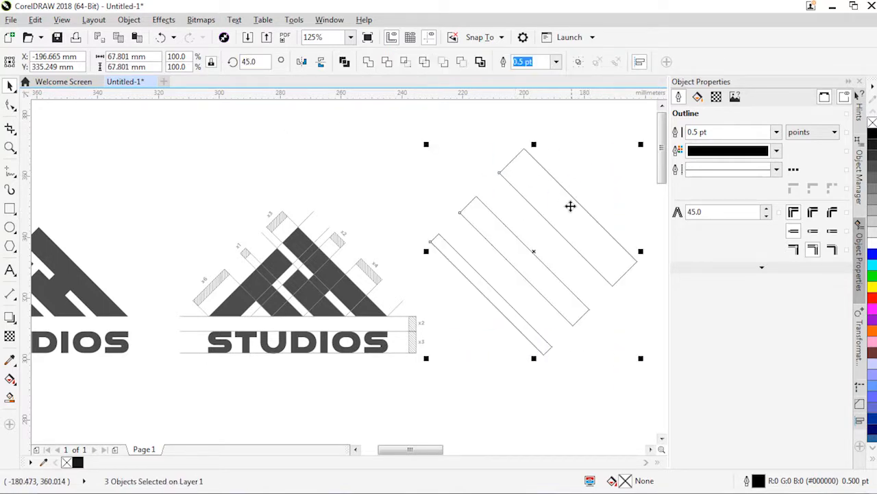
{"action": "left_click_drag", "start_coordinate": [570, 205], "coordinate": [484, 131]}
Scale the three rotated bars down proportionally to about 54.3 mm overall and reposition them beside the construction logo
{"action": "left_click_drag", "start_coordinate": [512, 190], "coordinate": [584, 173]}
{"action": "left_click", "coordinate": [472, 206]}
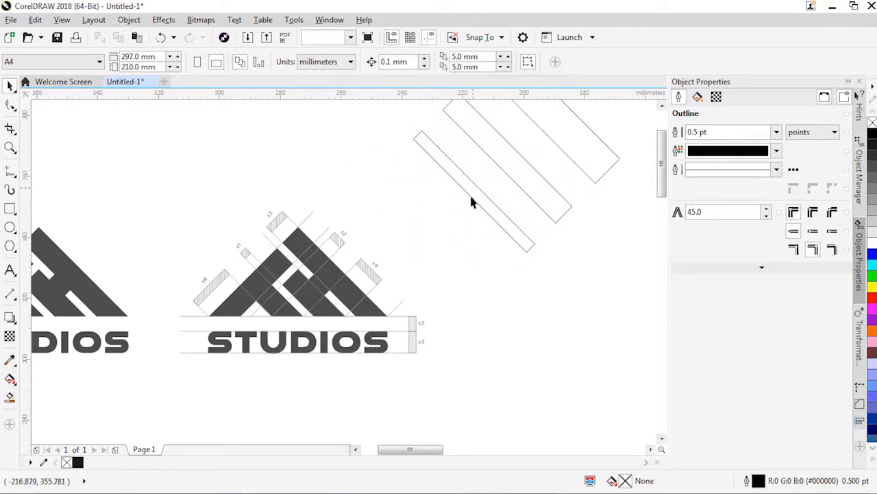
{"action": "left_click", "coordinate": [473, 199]}
{"action": "scroll", "coordinate": [479, 229], "scroll_direction": "down", "scroll_amount": 1}
{"action": "left_click_drag", "start_coordinate": [578, 264], "coordinate": [419, 120]}
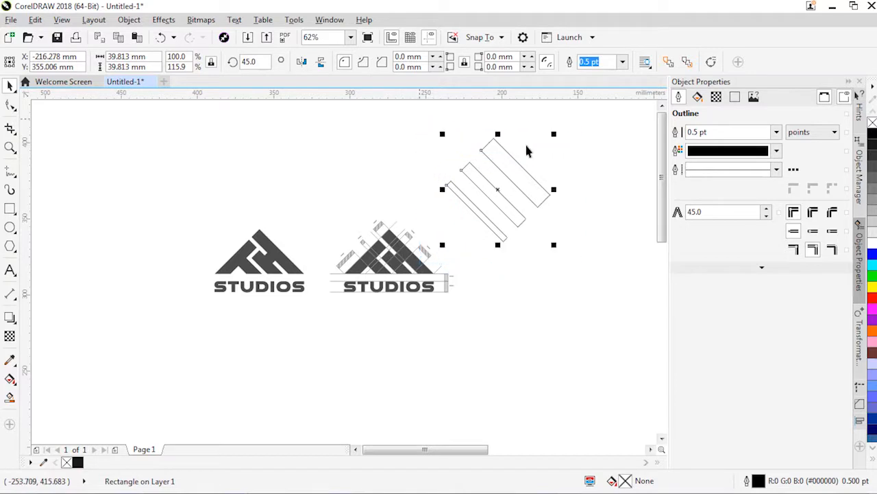
{"action": "left_click_drag", "start_coordinate": [554, 135], "coordinate": [552, 170]}
{"action": "left_click_drag", "start_coordinate": [517, 196], "coordinate": [541, 219]}
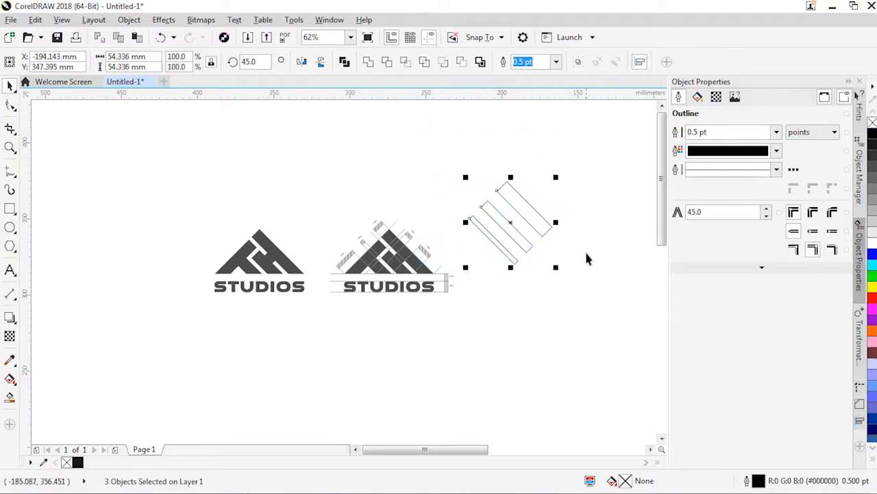
Move the double-width bar aside and snap the triple-width bar against the narrow bar's upper edge
{"action": "left_click", "coordinate": [517, 231]}
{"action": "scroll", "coordinate": [517, 229], "scroll_direction": "up", "scroll_amount": 1}
{"action": "scroll", "coordinate": [512, 247], "scroll_direction": "up", "scroll_amount": 1}
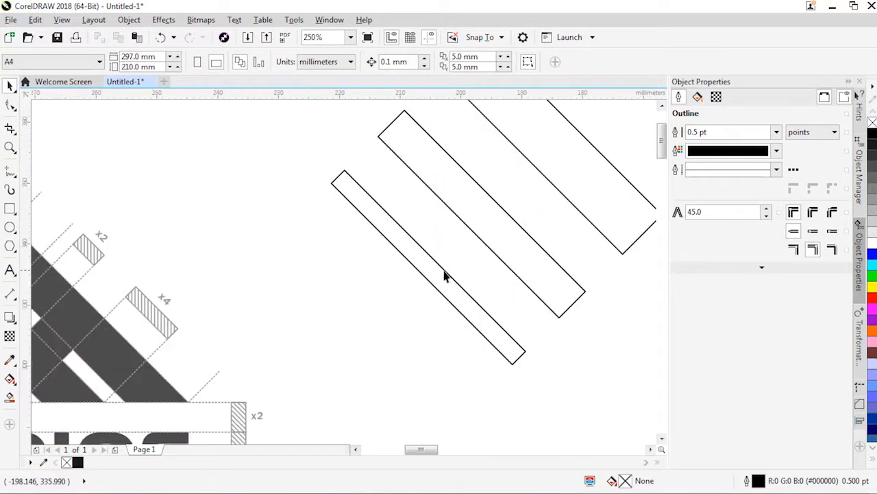
{"action": "left_click", "coordinate": [429, 262]}
{"action": "scroll", "coordinate": [530, 274], "scroll_direction": "down", "scroll_amount": 1}
{"action": "left_click", "coordinate": [510, 238]}
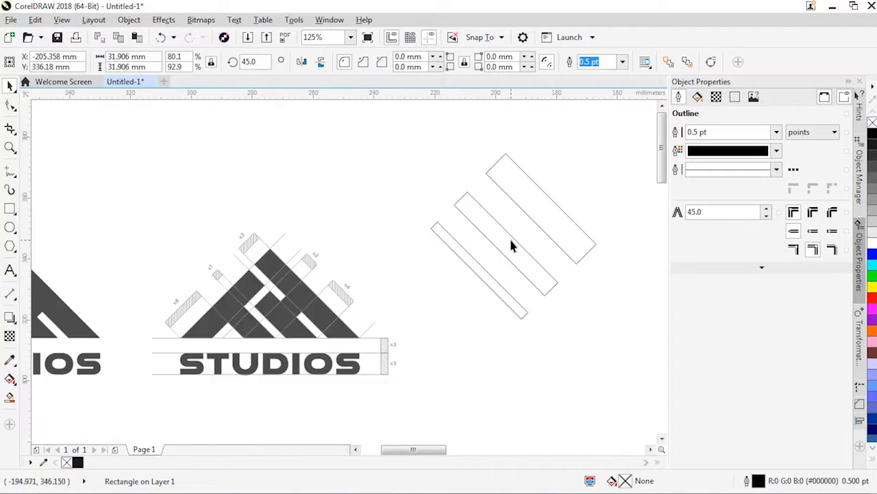
{"action": "left_click_drag", "start_coordinate": [515, 255], "coordinate": [369, 225]}
{"action": "left_click", "coordinate": [497, 182]}
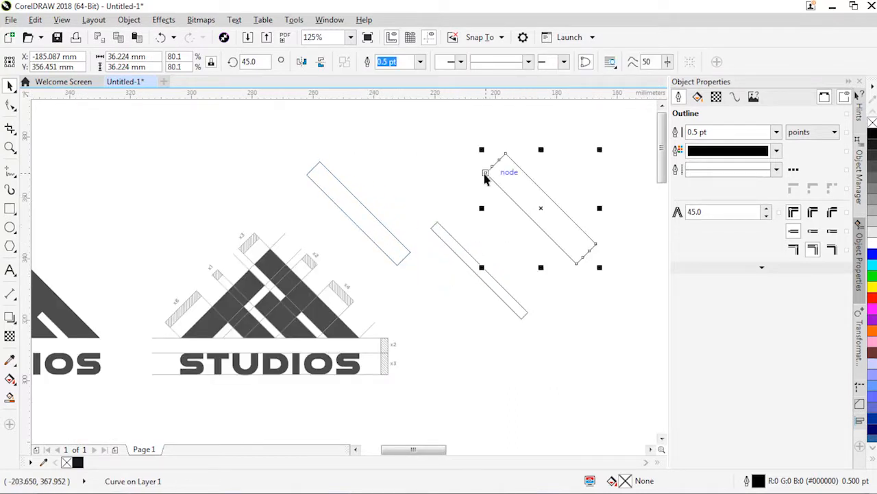
{"action": "left_click_drag", "start_coordinate": [485, 176], "coordinate": [434, 218]}
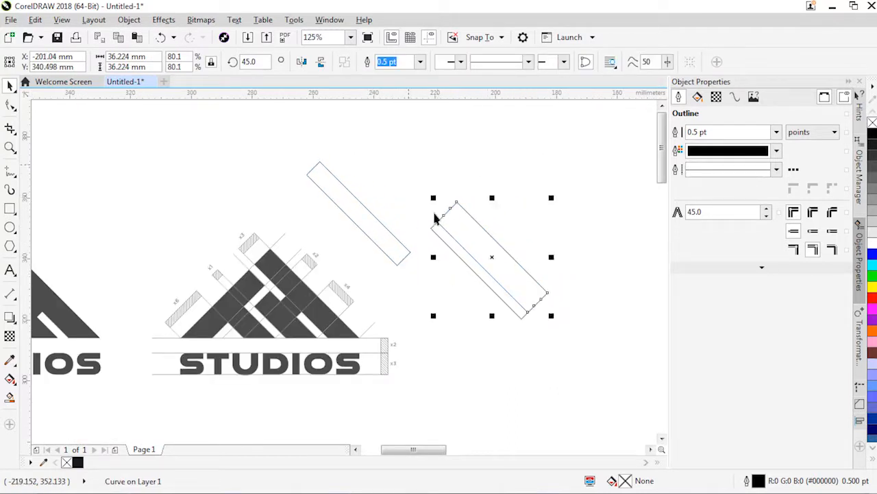
Move the joined bars, then mirror a copy of the triple-width bar horizontally and snap it to the apex as the left leg
{"action": "left_click_drag", "start_coordinate": [409, 170], "coordinate": [570, 336]}
{"action": "left_click_drag", "start_coordinate": [492, 257], "coordinate": [449, 308]}
{"action": "left_click", "coordinate": [545, 283]}
{"action": "right_click", "coordinate": [450, 309]}
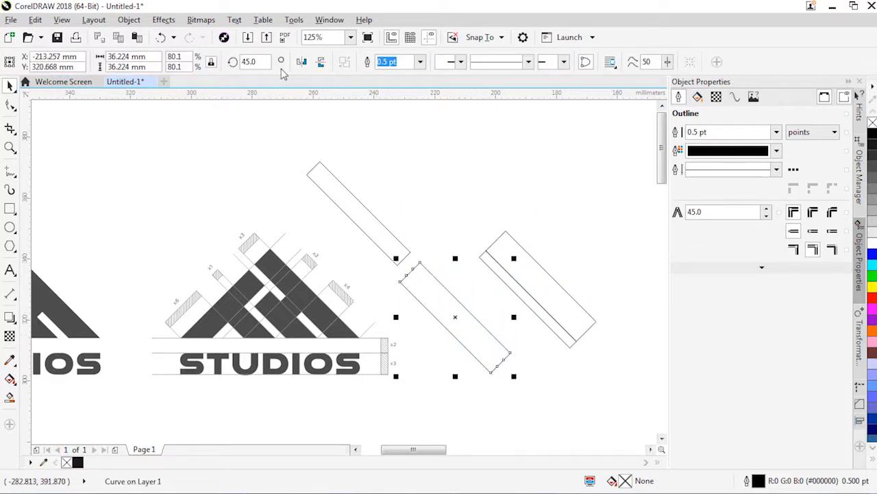
{"action": "left_click", "coordinate": [302, 62]}
{"action": "left_click_drag", "start_coordinate": [491, 265], "coordinate": [506, 232]}
Shorten the left leg by moving its upper end nodes to the lower edge of the narrow spacer bar
{"action": "left_click", "coordinate": [548, 237]}
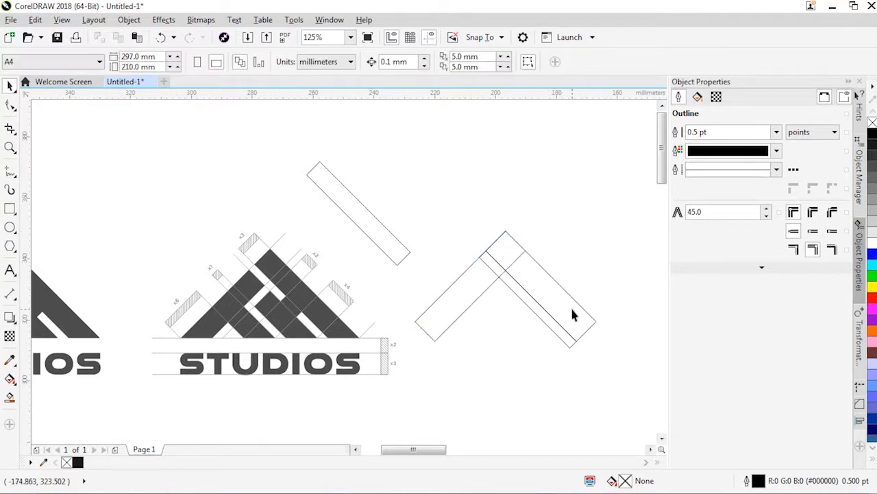
{"action": "scroll", "coordinate": [572, 311], "scroll_direction": "up", "scroll_amount": 1}
{"action": "left_click", "coordinate": [540, 274]}
{"action": "scroll", "coordinate": [516, 248], "scroll_direction": "down", "scroll_amount": 1}
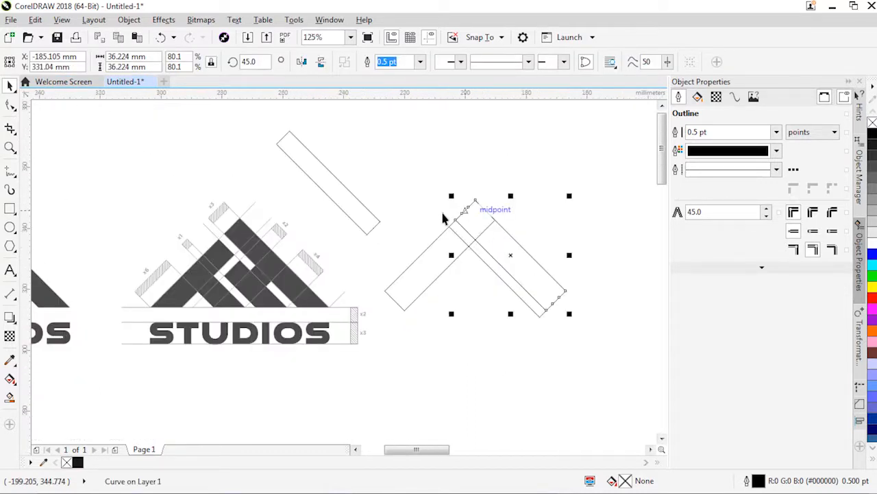
{"action": "scroll", "coordinate": [452, 231], "scroll_direction": "up", "scroll_amount": 1}
{"action": "left_click", "coordinate": [461, 282]}
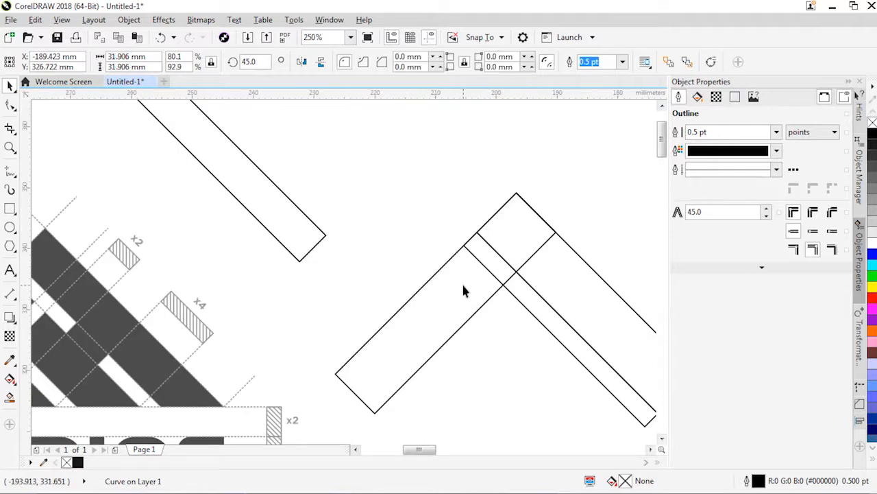
{"action": "key", "text": "F10"}
{"action": "left_click_drag", "start_coordinate": [525, 192], "coordinate": [504, 286]}
{"action": "key", "text": "space"}
{"action": "left_click", "coordinate": [528, 300]}
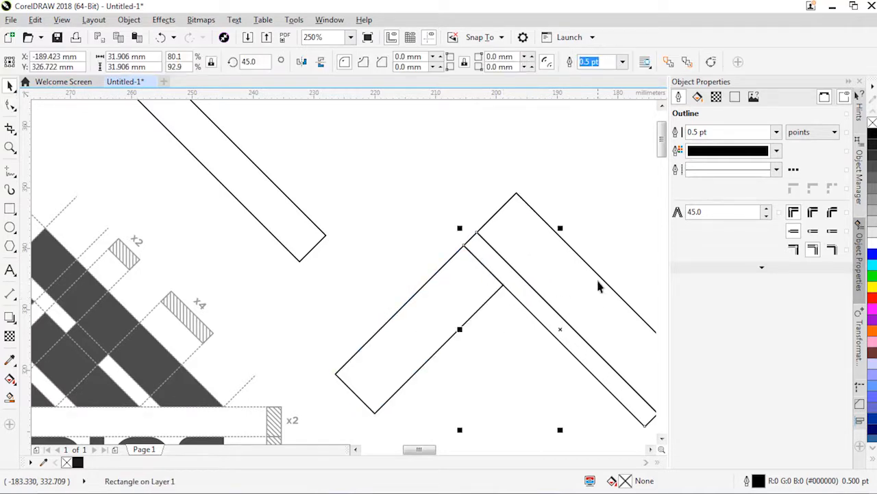
Set the narrow spacer bar's outline colour to blue
{"action": "right_click", "coordinate": [872, 299]}
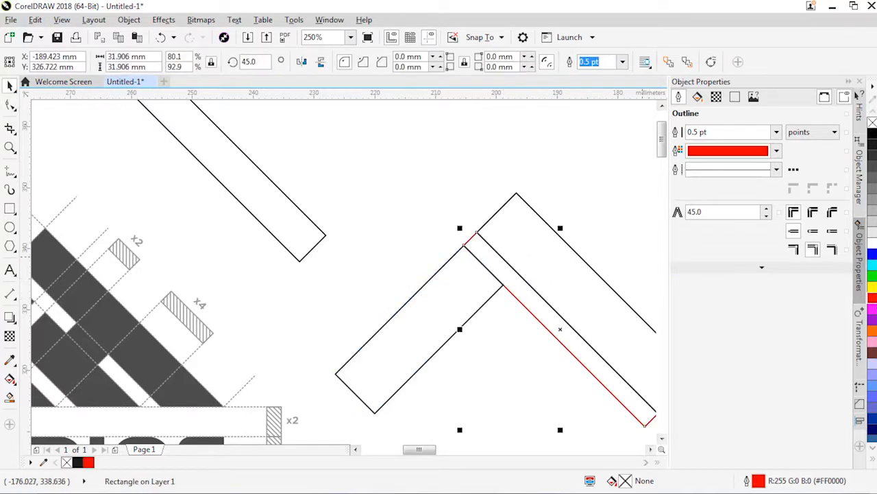
{"action": "right_click", "coordinate": [873, 254]}
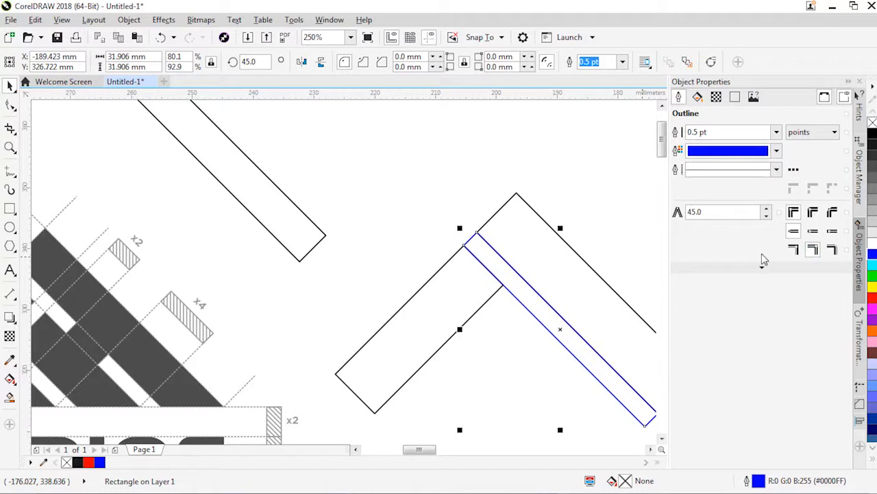
{"action": "left_click", "coordinate": [414, 170]}
Copy the triple-width right leg and snap the copy against the lower edge of the blue spacer bar
{"action": "scroll", "coordinate": [464, 214], "scroll_direction": "down", "scroll_amount": 2}
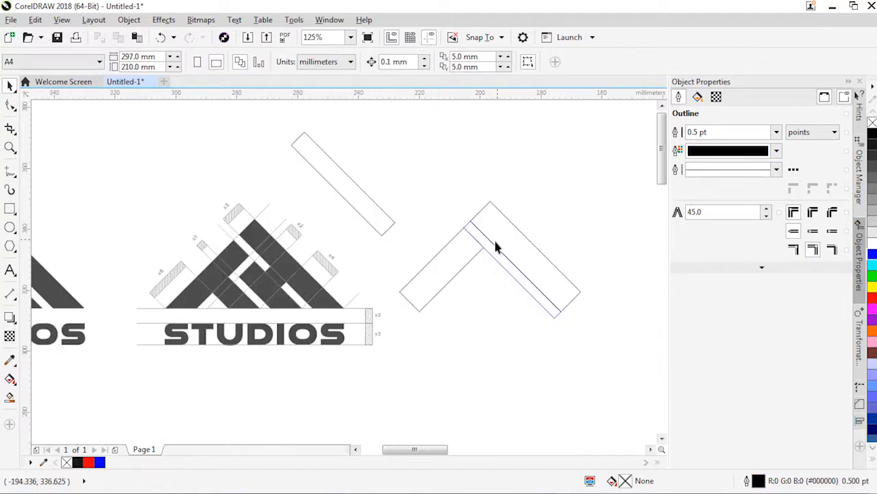
{"action": "scroll", "coordinate": [487, 252], "scroll_direction": "up", "scroll_amount": 2}
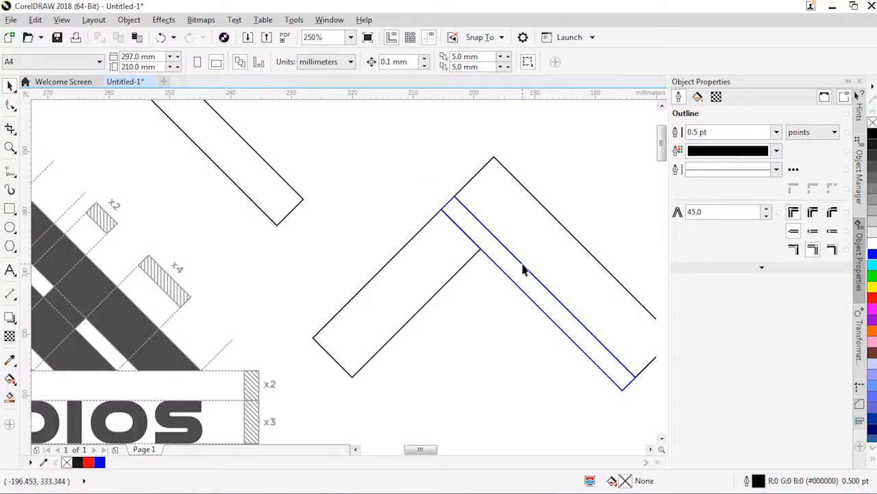
{"action": "scroll", "coordinate": [519, 269], "scroll_direction": "down", "scroll_amount": 2}
{"action": "scroll", "coordinate": [441, 255], "scroll_direction": "up", "scroll_amount": 2}
{"action": "scroll", "coordinate": [489, 278], "scroll_direction": "down", "scroll_amount": 2}
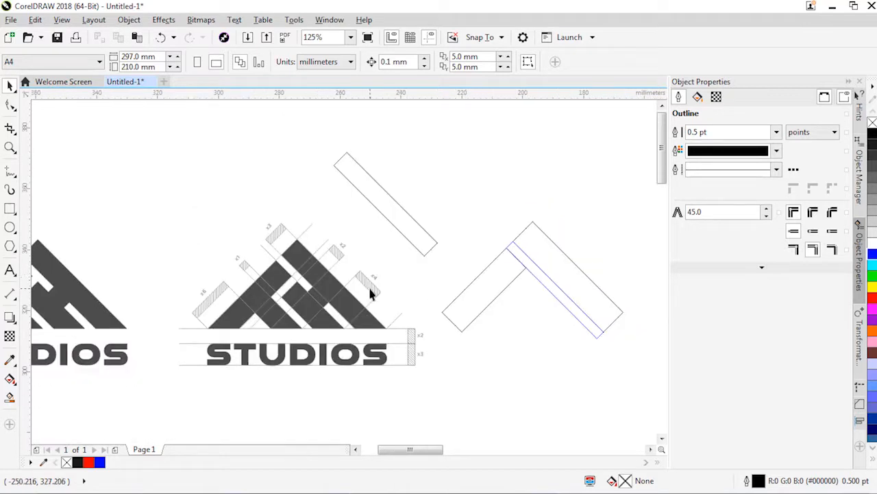
{"action": "scroll", "coordinate": [567, 266], "scroll_direction": "up", "scroll_amount": 2}
{"action": "left_click_drag", "start_coordinate": [505, 185], "coordinate": [445, 234]}
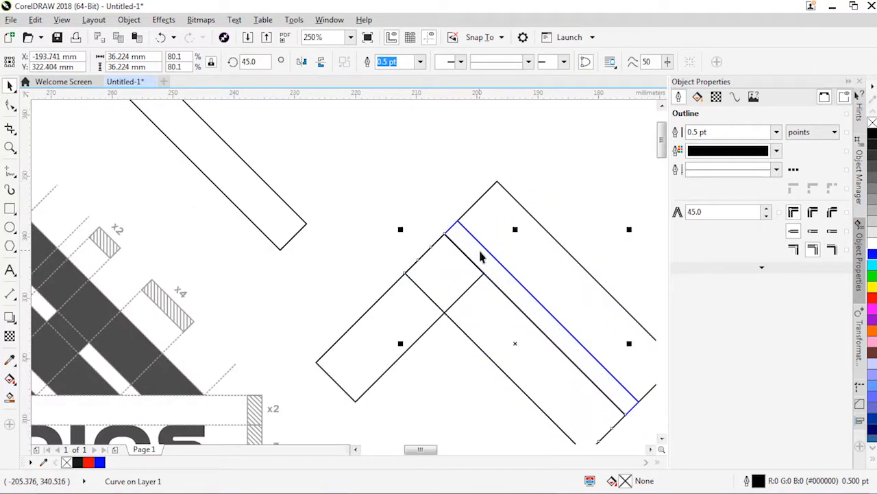
Mirror a copy of the blue spacer horizontally and snap it along the inner edge of the left leg
{"action": "left_click_drag", "start_coordinate": [488, 263], "coordinate": [389, 206]}
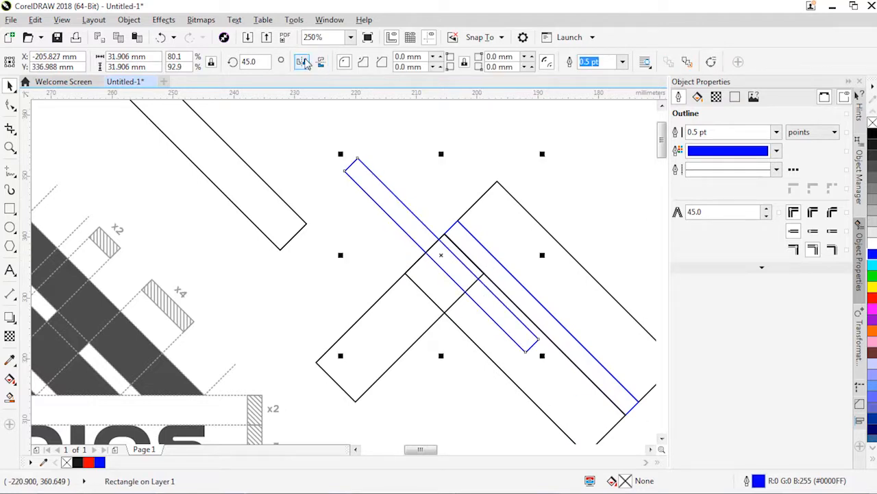
{"action": "left_click", "coordinate": [303, 62]}
{"action": "left_click_drag", "start_coordinate": [458, 223], "coordinate": [484, 273]}
Shorten the copied inner bar by moving its upper end nodes to the inner edge of the mirrored blue spacer
{"action": "left_click_drag", "start_coordinate": [512, 341], "coordinate": [451, 294]}
{"action": "key", "text": "F10"}
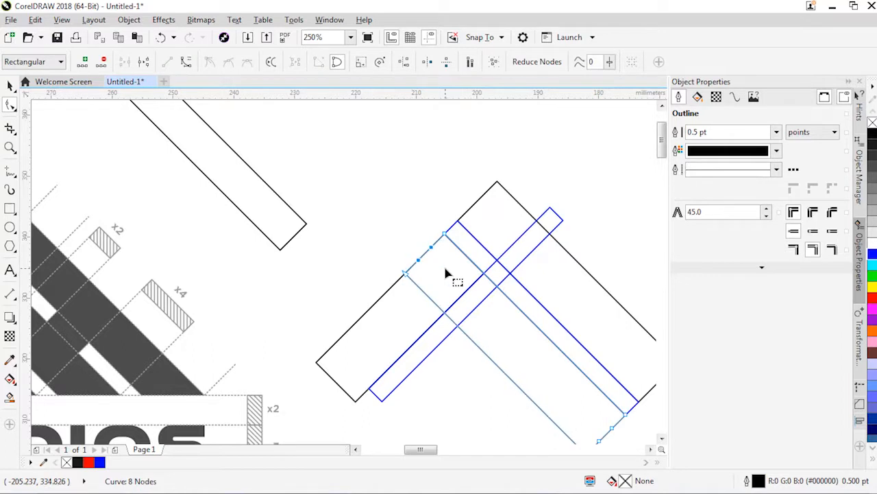
{"action": "left_click", "coordinate": [470, 296]}
{"action": "left_click_drag", "start_coordinate": [447, 236], "coordinate": [448, 199]}
{"action": "key", "text": "space"}
Move both blue spacer bars out of the mark, leaving the gaps between the black bars clear
{"action": "left_click", "coordinate": [478, 299]}
{"action": "scroll", "coordinate": [474, 294], "scroll_direction": "down", "scroll_amount": 2}
{"action": "left_click", "coordinate": [485, 283]}
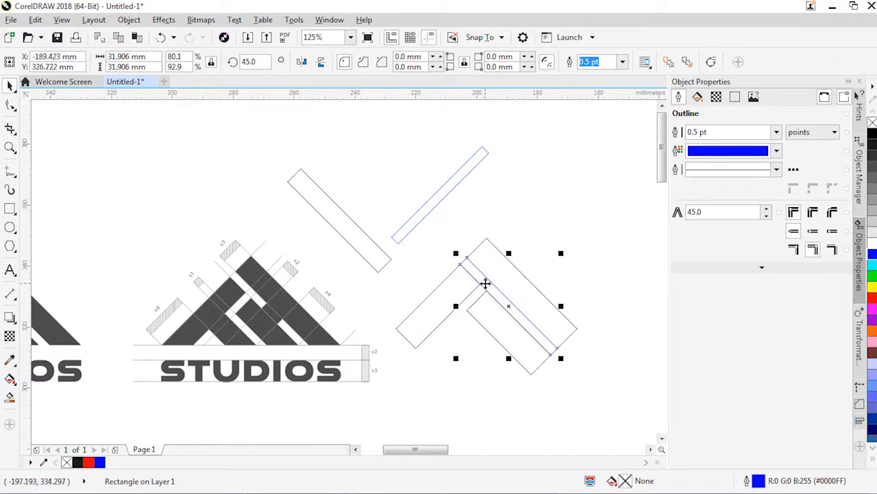
{"action": "left_click_drag", "start_coordinate": [485, 283], "coordinate": [538, 243]}
{"action": "key", "text": "Escape"}
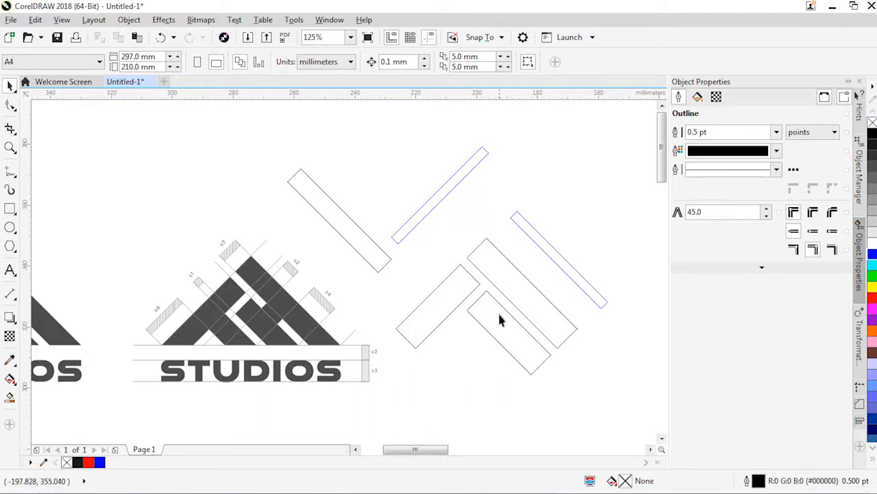
Snap the blue spacer against the short inner bar's lower edge and place a copy of the short bar on the spacer's other side
{"action": "left_click", "coordinate": [486, 291]}
{"action": "left_click_drag", "start_coordinate": [522, 217], "coordinate": [460, 316]}
{"action": "left_click", "coordinate": [484, 292]}
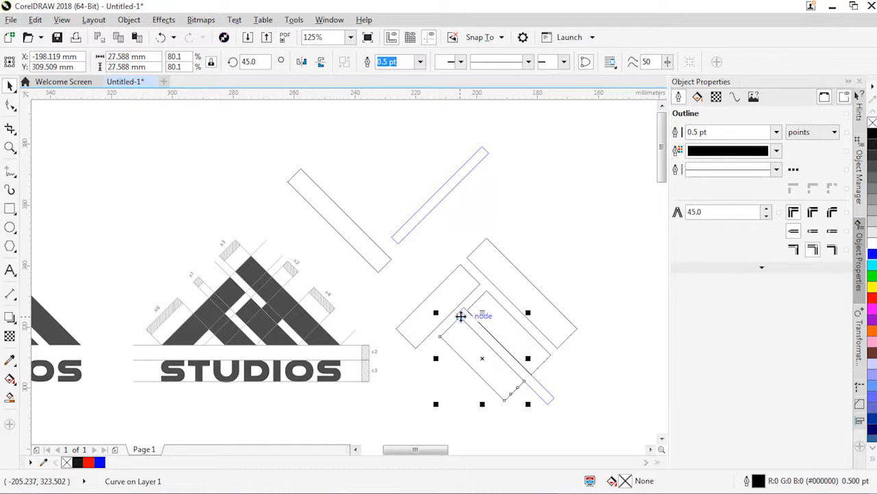
Slide the copied short bar along the spacer until its upper corner meets the outer edge of the left leg
{"action": "scroll", "coordinate": [460, 316], "scroll_direction": "up", "scroll_amount": 3}
{"action": "left_click_drag", "start_coordinate": [480, 338], "coordinate": [430, 269]}
{"action": "scroll", "coordinate": [442, 272], "scroll_direction": "down", "scroll_amount": 3}
{"action": "scroll", "coordinate": [421, 268], "scroll_direction": "up", "scroll_amount": 3}
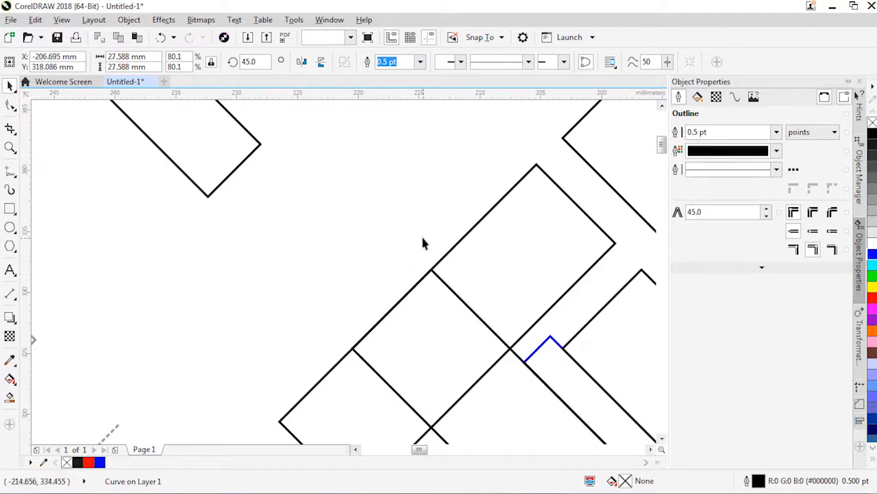
{"action": "left_click", "coordinate": [423, 243]}
Place two more copies of the short bar edge to edge below it, continuing down the outer edge of the left leg
{"action": "scroll", "coordinate": [425, 252], "scroll_direction": "down", "scroll_amount": 6}
{"action": "scroll", "coordinate": [450, 298], "scroll_direction": "up", "scroll_amount": 3}
{"action": "scroll", "coordinate": [419, 300], "scroll_direction": "down", "scroll_amount": 3}
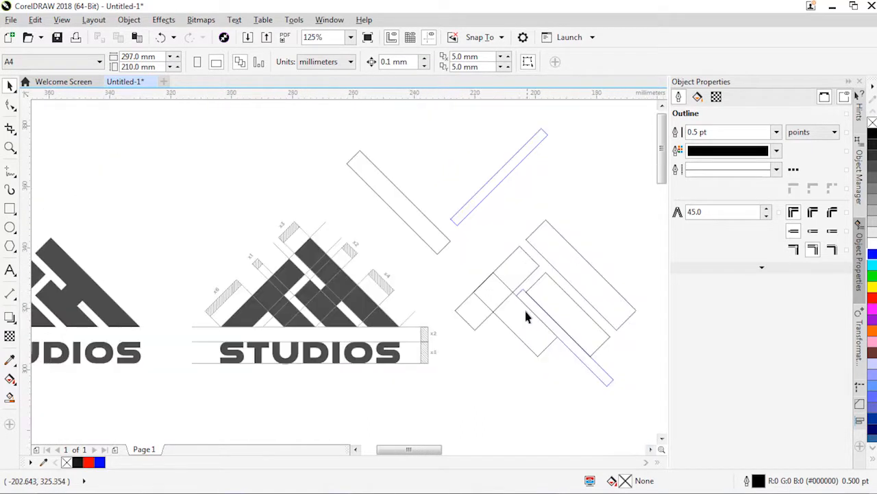
{"action": "left_click", "coordinate": [523, 313]}
{"action": "scroll", "coordinate": [511, 309], "scroll_direction": "up", "scroll_amount": 2}
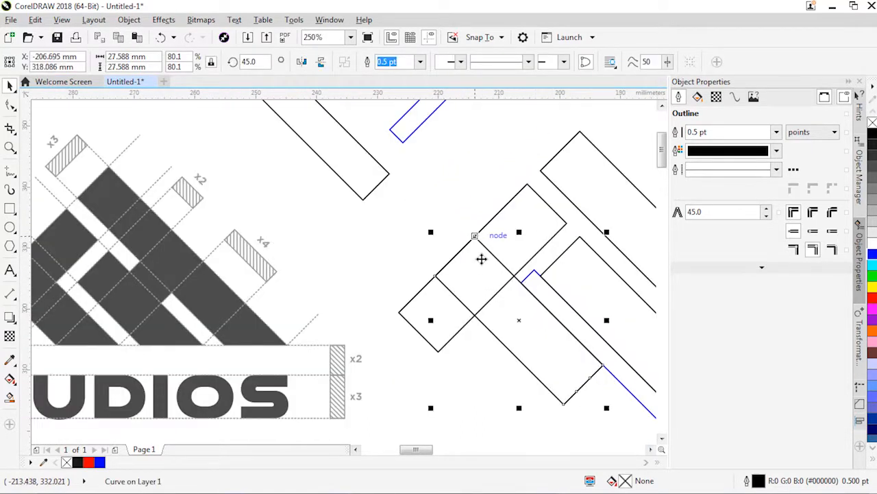
{"action": "left_click_drag", "start_coordinate": [479, 237], "coordinate": [397, 317]}
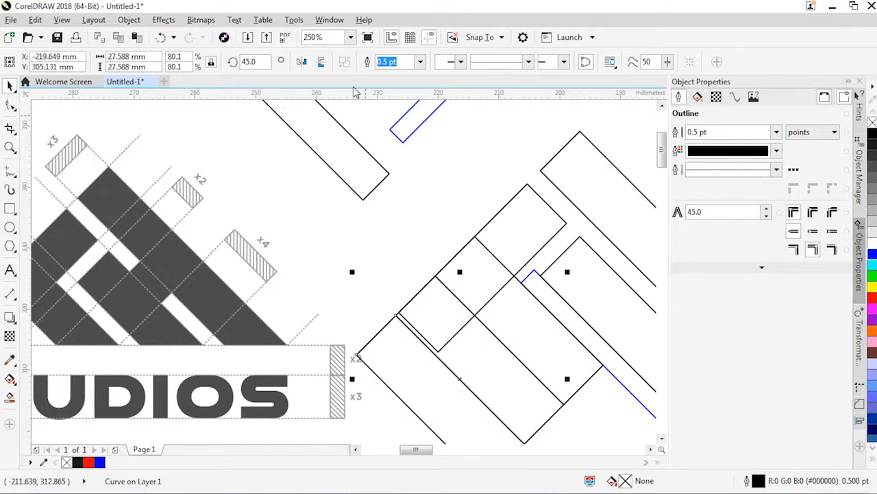
Weld the two lowest short-bar copies on the left leg into one block and give it a blue outline
{"action": "scroll", "coordinate": [398, 205], "scroll_direction": "down", "scroll_amount": 3}
{"action": "left_click_drag", "start_coordinate": [577, 367], "coordinate": [356, 174]}
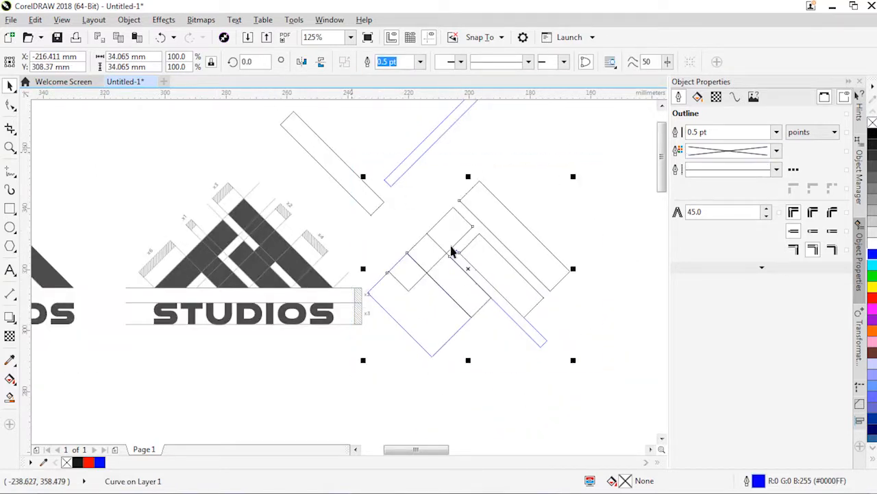
{"action": "left_click_drag", "start_coordinate": [451, 250], "coordinate": [486, 250]}
{"action": "left_click_drag", "start_coordinate": [607, 177], "coordinate": [608, 202]}
{"action": "left_click", "coordinate": [591, 224]}
{"action": "scroll", "coordinate": [476, 268], "scroll_direction": "up", "scroll_amount": 1}
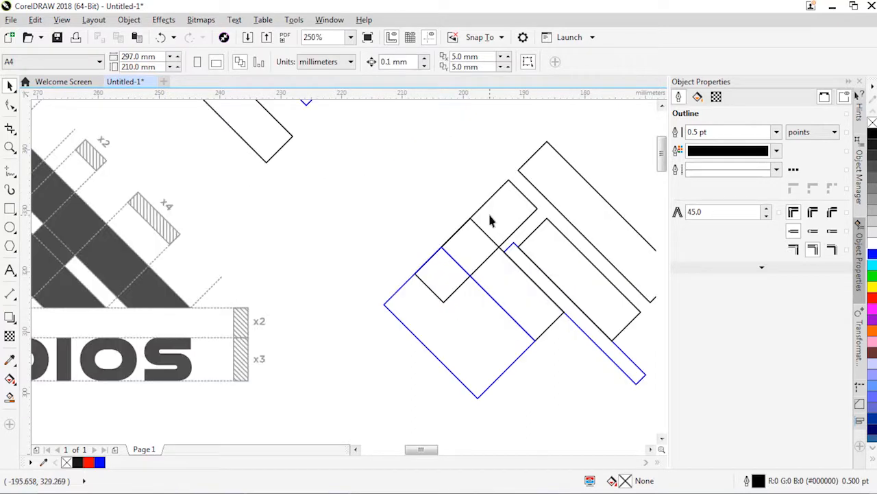
Extend the left leg's lower end along its diagonal to the outer corner of the blue block
{"action": "double_click", "coordinate": [488, 212]}
{"action": "left_click_drag", "start_coordinate": [403, 249], "coordinate": [458, 311]}
{"action": "scroll", "coordinate": [432, 292], "scroll_direction": "up", "scroll_amount": 1}
{"action": "left_click_drag", "start_coordinate": [403, 271], "coordinate": [445, 302]}
{"action": "key", "text": "Delete"}
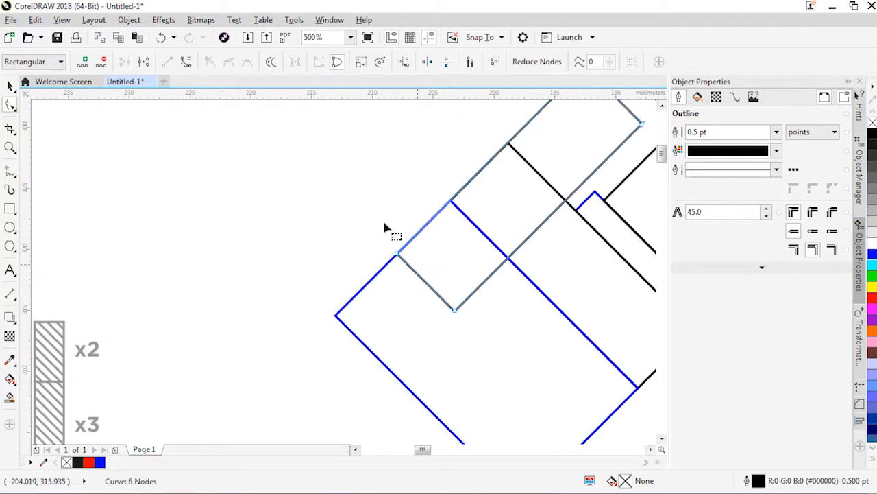
{"action": "left_click_drag", "start_coordinate": [385, 224], "coordinate": [469, 326]}
{"action": "left_click_drag", "start_coordinate": [398, 254], "coordinate": [336, 315]}
{"action": "scroll", "coordinate": [340, 289], "scroll_direction": "down", "scroll_amount": 1}
{"action": "key", "text": "space"}
{"action": "left_click_drag", "start_coordinate": [412, 329], "coordinate": [501, 403]}
{"action": "left_click_drag", "start_coordinate": [476, 366], "coordinate": [493, 406]}
{"action": "key", "text": "Delete"}
{"action": "left_click_drag", "start_coordinate": [522, 291], "coordinate": [458, 302]}
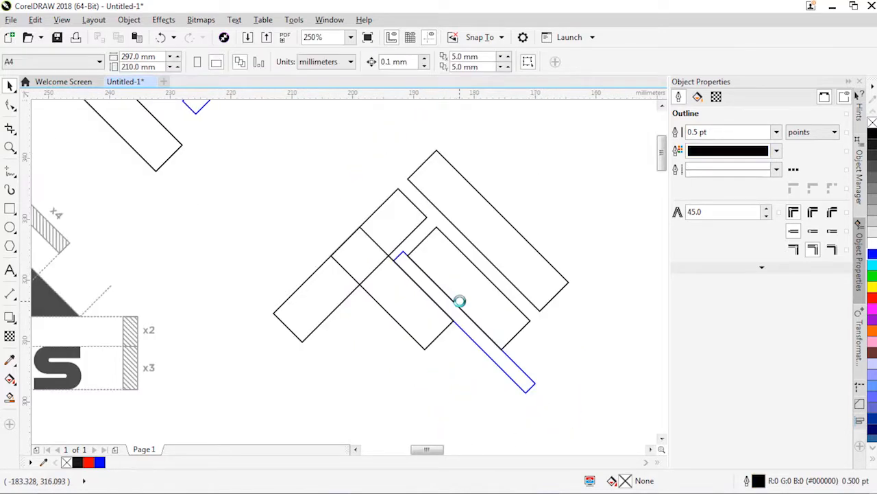
{"action": "key", "text": "ctrl+z"}
Move the blue block clear of the bars and draw a rectangle about 50 by 14 mm from the left leg's outer corner across the base
{"action": "left_click_drag", "start_coordinate": [433, 410], "coordinate": [619, 343]}
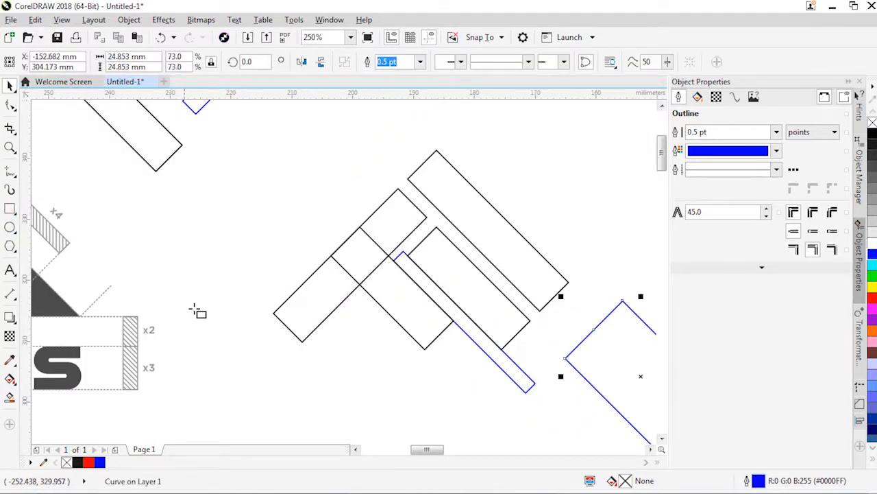
{"action": "mouse_move", "coordinate": [274, 314]}
{"action": "left_mouse_down"}
{"action": "mouse_move", "coordinate": [411, 363]}
{"action": "mouse_move", "coordinate": [579, 399]}
{"action": "left_mouse_up"}
{"action": "key", "text": "space"}
Trim the left leg and the two inner bars flush with the rectangle's upper edge
{"action": "left_click", "coordinate": [392, 229], "text": "shift"}
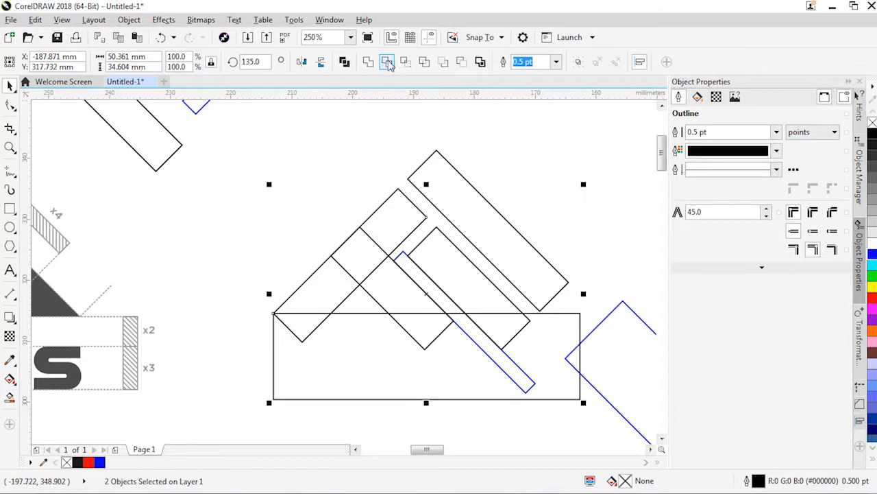
{"action": "left_click", "coordinate": [389, 64]}
{"action": "left_click", "coordinate": [388, 329]}
{"action": "left_click", "coordinate": [385, 292], "text": "shift"}
{"action": "left_click", "coordinate": [388, 64]}
{"action": "left_click", "coordinate": [440, 374]}
{"action": "left_click", "coordinate": [473, 290], "text": "shift"}
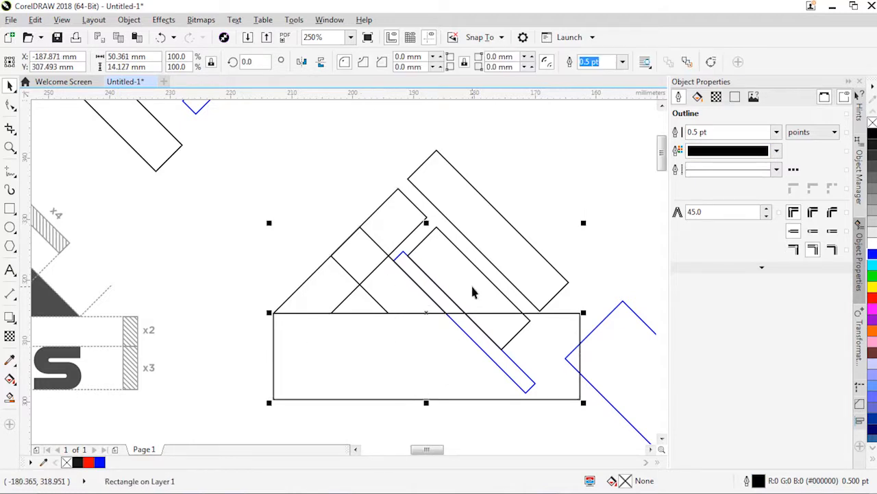
{"action": "left_click", "coordinate": [388, 64]}
{"action": "left_click", "coordinate": [460, 357]}
Copy the long outer bar farther down its own diagonal and weld both into one longer bar crossing the base line
{"action": "left_click", "coordinate": [505, 254]}
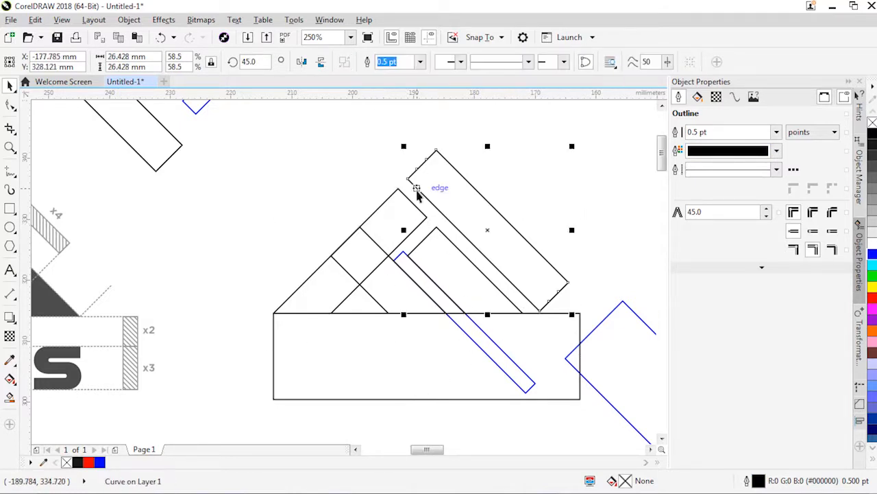
{"action": "left_click_drag", "start_coordinate": [416, 189], "coordinate": [498, 270]}
{"action": "right_click", "coordinate": [499, 270]}
{"action": "left_click", "coordinate": [467, 208], "text": "shift"}
{"action": "key", "text": "Escape"}
{"action": "scroll", "coordinate": [504, 259], "scroll_direction": "up", "scroll_amount": 2}
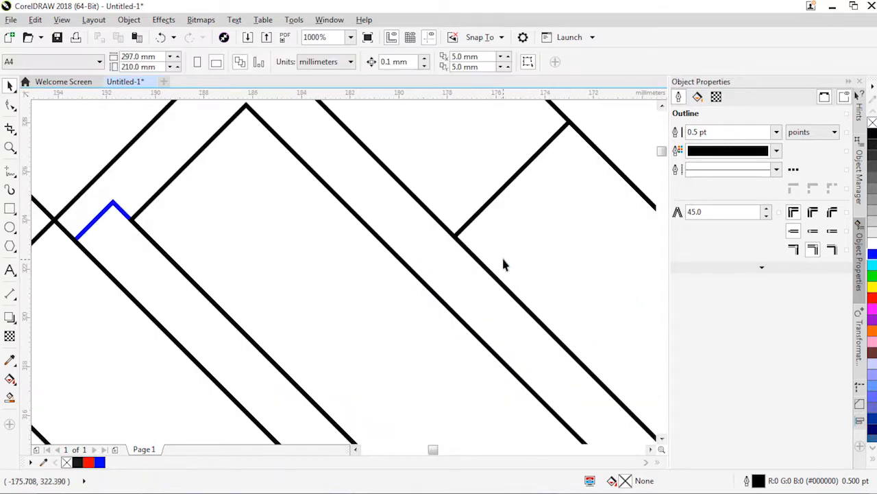
{"action": "scroll", "coordinate": [441, 281], "scroll_direction": "down", "scroll_amount": 2}
{"action": "left_click", "coordinate": [455, 275]}
{"action": "left_click", "coordinate": [429, 227], "text": "shift"}
{"action": "left_click", "coordinate": [365, 66]}
Move the blue block higher beside the mark and widen the base rectangle past the long bar's lower end
{"action": "left_click_drag", "start_coordinate": [593, 344], "coordinate": [608, 161]}
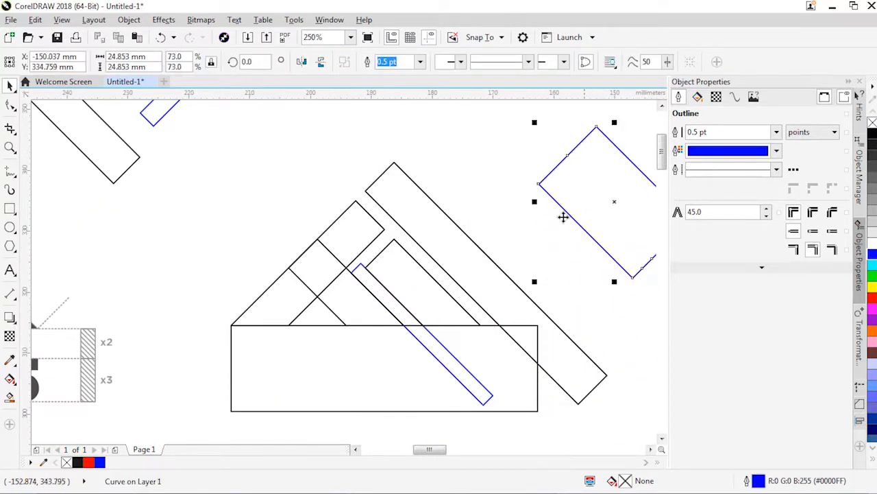
{"action": "left_click", "coordinate": [488, 356]}
{"action": "left_click_drag", "start_coordinate": [541, 368], "coordinate": [635, 369]}
Trim the long outer bar flush with the base rectangle's upper edge and delete the rectangle
{"action": "left_click", "coordinate": [525, 298], "text": "shift"}
{"action": "left_click", "coordinate": [387, 64]}
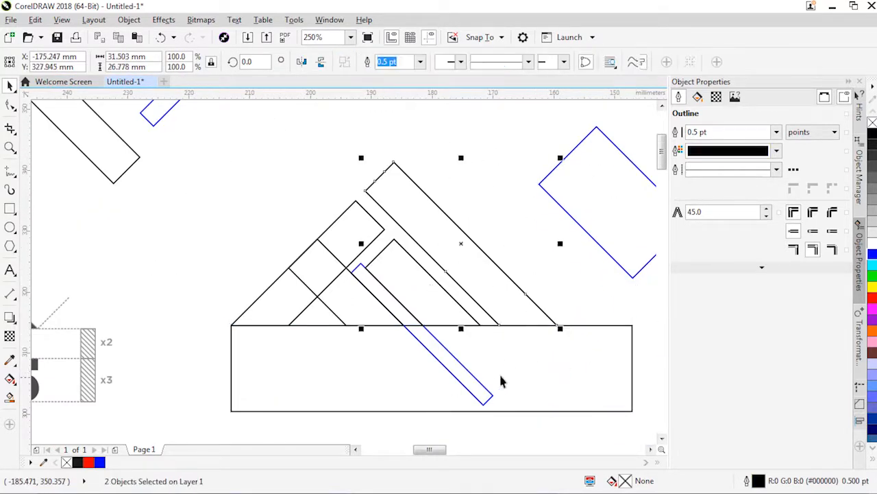
{"action": "left_click", "coordinate": [507, 360]}
{"action": "scroll", "coordinate": [507, 361], "scroll_direction": "down", "scroll_amount": 1}
{"action": "key", "text": "Delete"}
{"action": "scroll", "coordinate": [482, 349], "scroll_direction": "up", "scroll_amount": 1}
Move the thin blue spacer out of the gap between the inner bars to the empty area right of the mark
{"action": "left_click", "coordinate": [447, 296]}
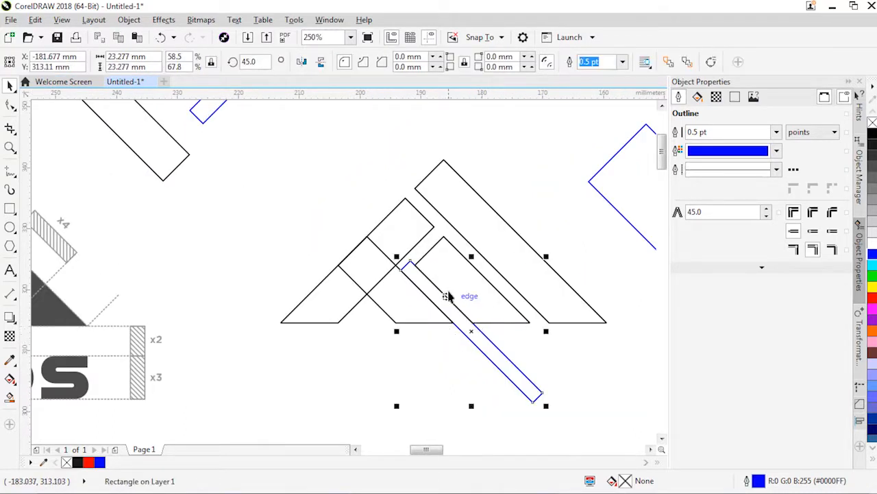
{"action": "scroll", "coordinate": [439, 288], "scroll_direction": "down", "scroll_amount": 1}
{"action": "scroll", "coordinate": [443, 293], "scroll_direction": "up", "scroll_amount": 1}
{"action": "scroll", "coordinate": [445, 295], "scroll_direction": "down", "scroll_amount": 1}
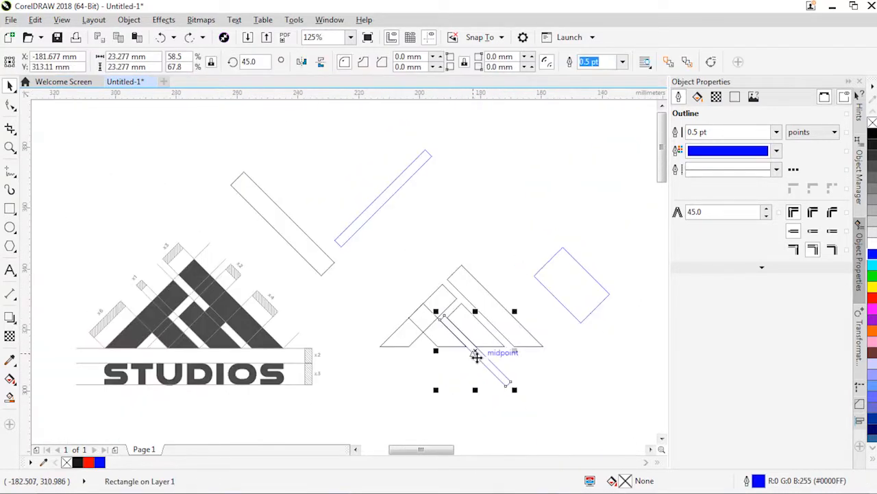
{"action": "left_click_drag", "start_coordinate": [477, 356], "coordinate": [560, 344]}
{"action": "scroll", "coordinate": [509, 325], "scroll_direction": "up", "scroll_amount": 1}
{"action": "scroll", "coordinate": [485, 315], "scroll_direction": "down", "scroll_amount": 1}
Mirror the spare black bar horizontally and lay it diagonally across the inner bar and the long outer bar
{"action": "left_click", "coordinate": [288, 224]}
{"action": "left_click", "coordinate": [302, 63]}
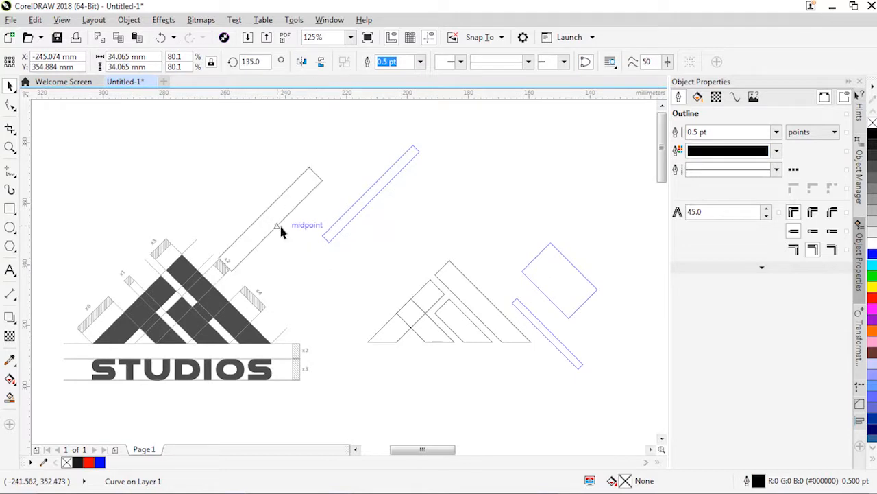
{"action": "left_click_drag", "start_coordinate": [277, 226], "coordinate": [492, 246]}
{"action": "scroll", "coordinate": [469, 261], "scroll_direction": "up", "scroll_amount": 1}
{"action": "left_click_drag", "start_coordinate": [430, 267], "coordinate": [429, 341]}
{"action": "scroll", "coordinate": [517, 274], "scroll_direction": "down", "scroll_amount": 1}
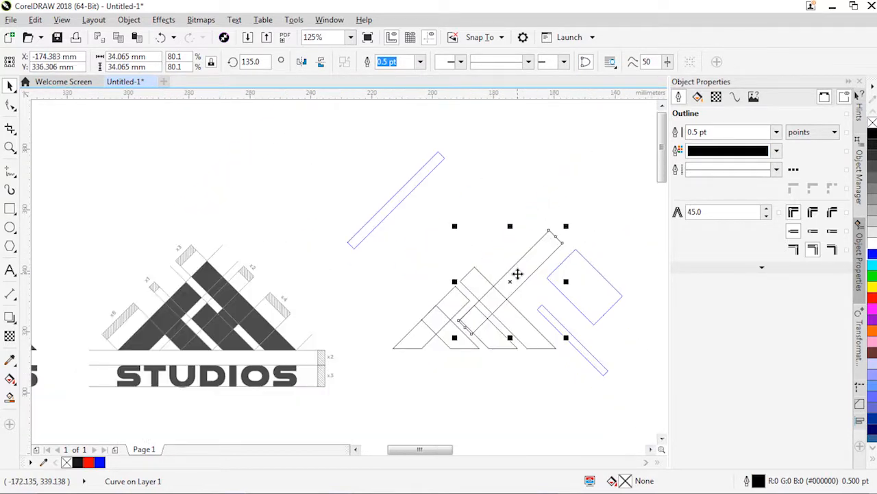
{"action": "scroll", "coordinate": [225, 292], "scroll_direction": "up", "scroll_amount": 1}
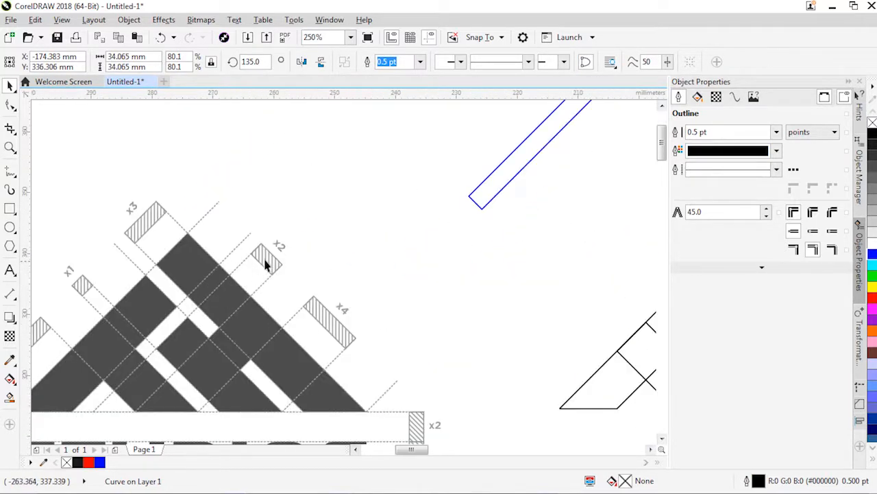
{"action": "scroll", "coordinate": [266, 259], "scroll_direction": "down", "scroll_amount": 1}
{"action": "scroll", "coordinate": [543, 288], "scroll_direction": "up", "scroll_amount": 1}
{"action": "left_click_drag", "start_coordinate": [595, 275], "coordinate": [369, 278]}
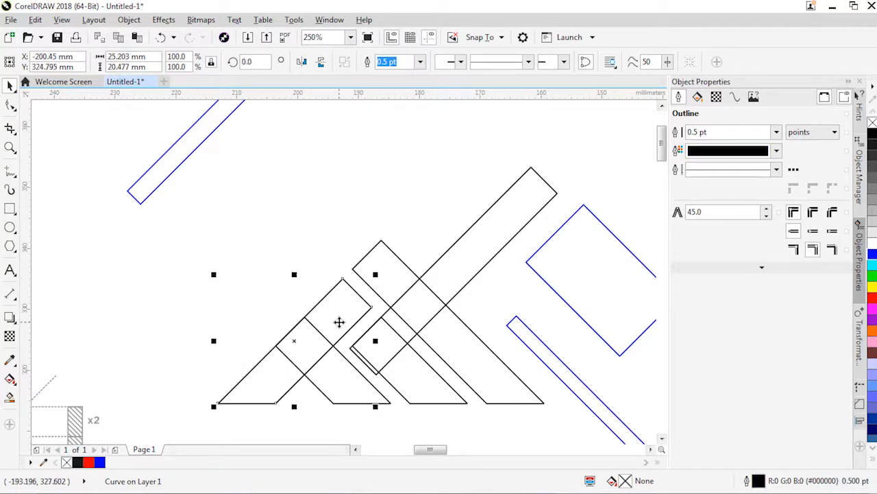
Place a copy of the left leg along the crossing bar's lower edge and shorten it into a connector between the inner and outer bars
{"action": "right_click", "coordinate": [290, 219]}
{"action": "left_click_drag", "start_coordinate": [339, 322], "coordinate": [447, 306]}
{"action": "key", "text": "F10"}
{"action": "left_click_drag", "start_coordinate": [474, 267], "coordinate": [516, 313]}
{"action": "left_click_drag", "start_coordinate": [507, 302], "coordinate": [470, 346]}
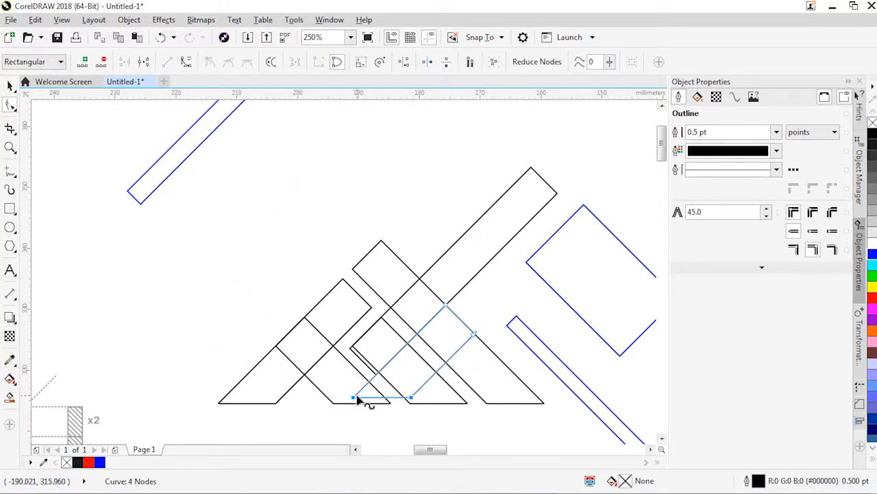
{"action": "left_click_drag", "start_coordinate": [411, 397], "coordinate": [423, 384]}
{"action": "left_click_drag", "start_coordinate": [353, 397], "coordinate": [389, 362]}
{"action": "key", "text": "space"}
{"action": "left_click", "coordinate": [480, 261]}
{"action": "key", "text": "Delete"}
{"action": "scroll", "coordinate": [444, 279], "scroll_direction": "down", "scroll_amount": 1}
{"action": "key", "text": "ctrl+z"}
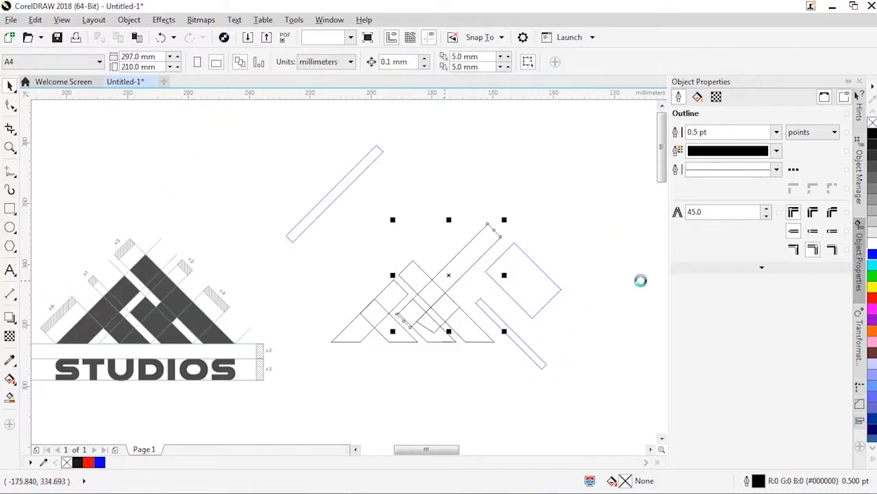
Give the crossing bar a blue outline and move it and the thin blue spacer clear of the mark
{"action": "right_click", "coordinate": [873, 254]}
{"action": "left_click_drag", "start_coordinate": [461, 268], "coordinate": [617, 199]}
{"action": "left_click_drag", "start_coordinate": [508, 331], "coordinate": [602, 309]}
Weld the five black-outlined shapes of the mark, fill the result black and remove its outline
{"action": "scroll", "coordinate": [437, 309], "scroll_direction": "up", "scroll_amount": 1}
{"action": "left_click_drag", "start_coordinate": [549, 393], "coordinate": [548, 392]}
{"action": "left_click", "coordinate": [366, 65]}
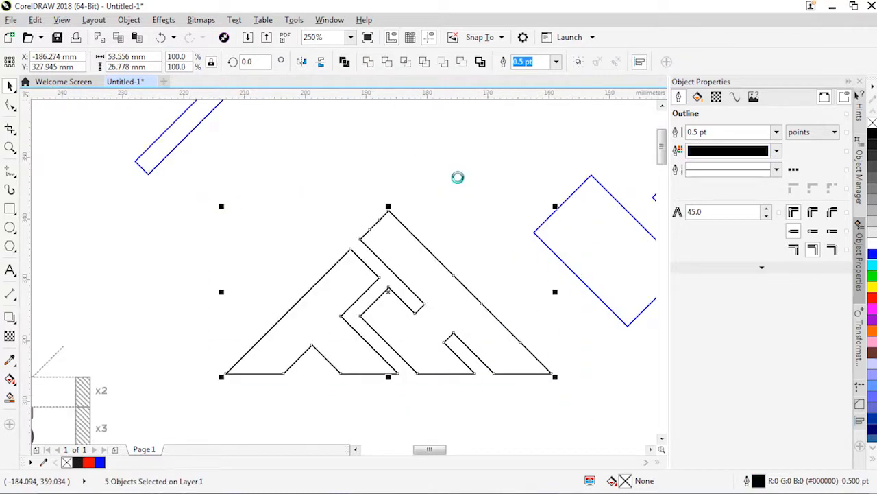
{"action": "left_click", "coordinate": [872, 125]}
{"action": "right_click", "coordinate": [872, 122]}
{"action": "left_click", "coordinate": [492, 153]}
{"action": "scroll", "coordinate": [498, 195], "scroll_direction": "down", "scroll_amount": 1}
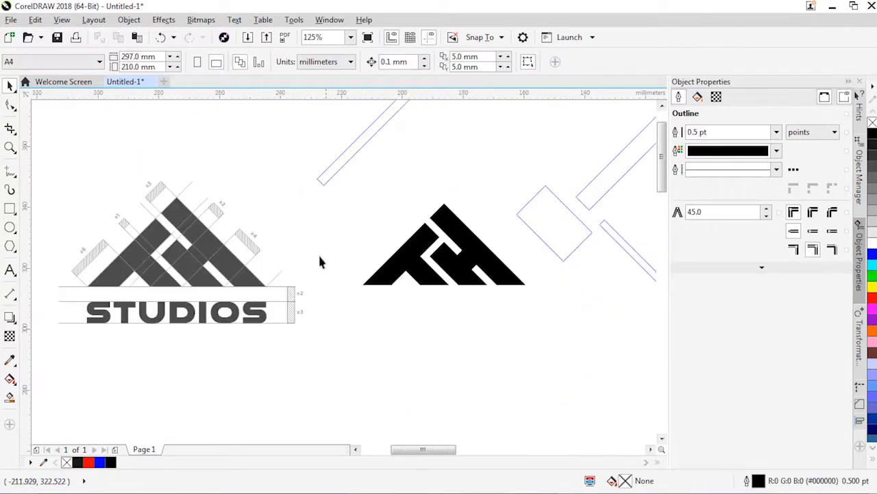
Recolour the mark dark grey and shift it closer to the reference logo
{"action": "left_click", "coordinate": [424, 245]}
{"action": "left_click", "coordinate": [873, 153]}
{"action": "left_click_drag", "start_coordinate": [391, 281], "coordinate": [320, 282]}
{"action": "left_click_drag", "start_coordinate": [352, 252], "coordinate": [391, 252]}
{"action": "left_click", "coordinate": [438, 315]}
Place a copy of the wide blue bar below the mark and set its rotation to 90 degrees
{"action": "scroll", "coordinate": [438, 315], "scroll_direction": "down", "scroll_amount": 1}
{"action": "scroll", "coordinate": [516, 242], "scroll_direction": "up", "scroll_amount": 1}
{"action": "right_click", "coordinate": [438, 364]}
{"action": "left_click_drag", "start_coordinate": [550, 241], "coordinate": [438, 382]}
{"action": "type", "text": "0"}
{"action": "key", "text": "Return"}
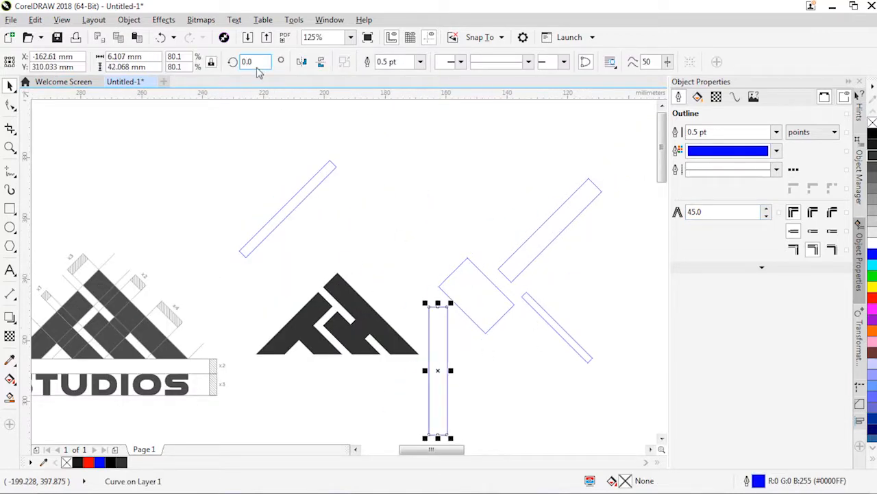
{"action": "type", "text": "90"}
{"action": "key", "text": "Return"}
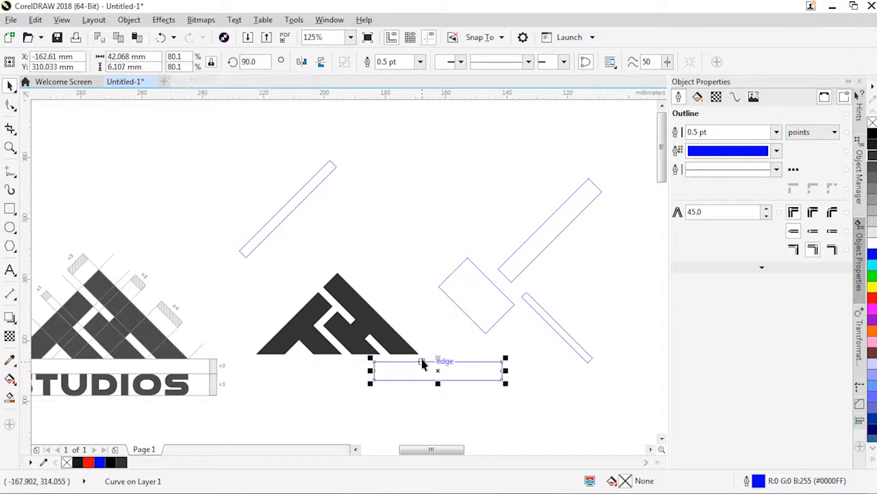
Snap the horizontal blue bar against the mark's base and stretch it beyond both lower corners
{"action": "left_click", "coordinate": [412, 368]}
{"action": "left_click_drag", "start_coordinate": [411, 368], "coordinate": [336, 364]}
{"action": "mouse_move", "coordinate": [434, 363]}
{"action": "left_mouse_down"}
{"action": "mouse_move", "coordinate": [489, 363]}
{"action": "mouse_move", "coordinate": [436, 366]}
{"action": "left_mouse_up"}
{"action": "left_click", "coordinate": [381, 392]}
{"action": "left_click_drag", "start_coordinate": [388, 335], "coordinate": [422, 299]}
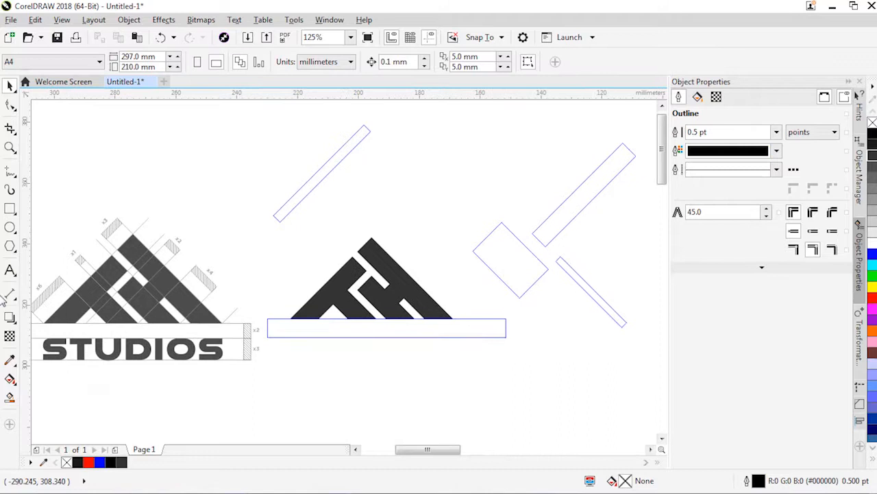
Add the artistic text STUDIO just below the horizontal blue bar
{"action": "key", "text": "F8"}
{"action": "left_click", "coordinate": [298, 370]}
{"action": "type", "text": "STUDIO"}
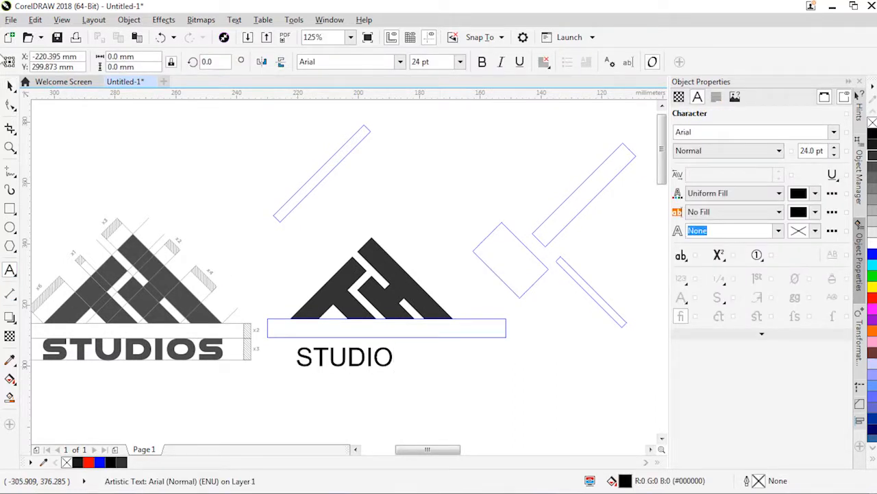
{"action": "left_click", "coordinate": [10, 85]}
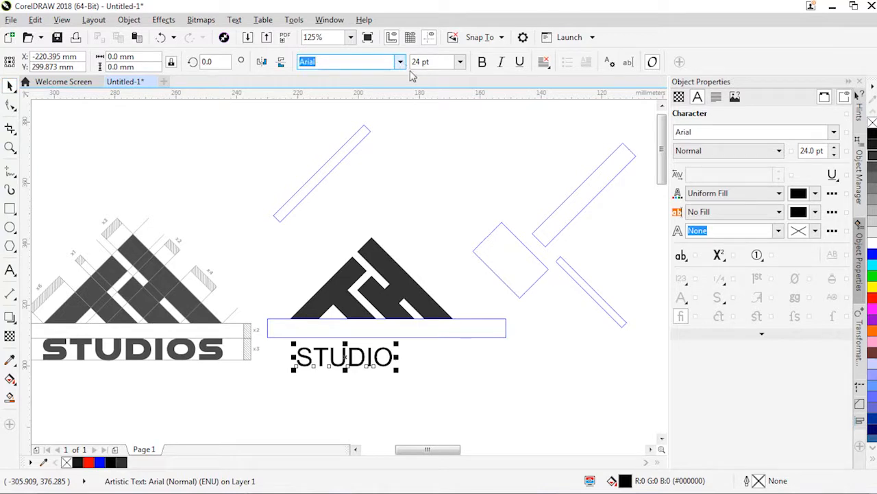
Change the text's font to Mesa Grande and scale it up to about 25.5 pt toward the mark's left corner
{"action": "scroll", "coordinate": [370, 218], "scroll_direction": "down", "scroll_amount": 10}
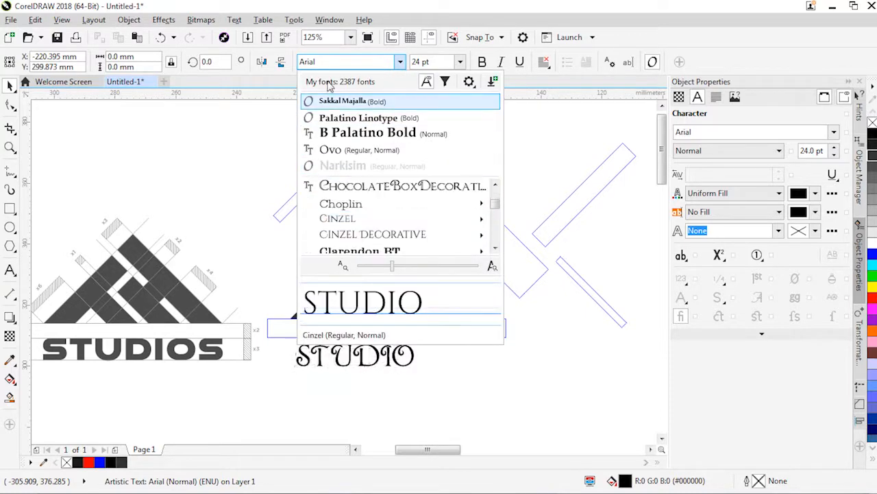
{"action": "left_click", "coordinate": [335, 62]}
{"action": "key", "text": "BackSpace"}
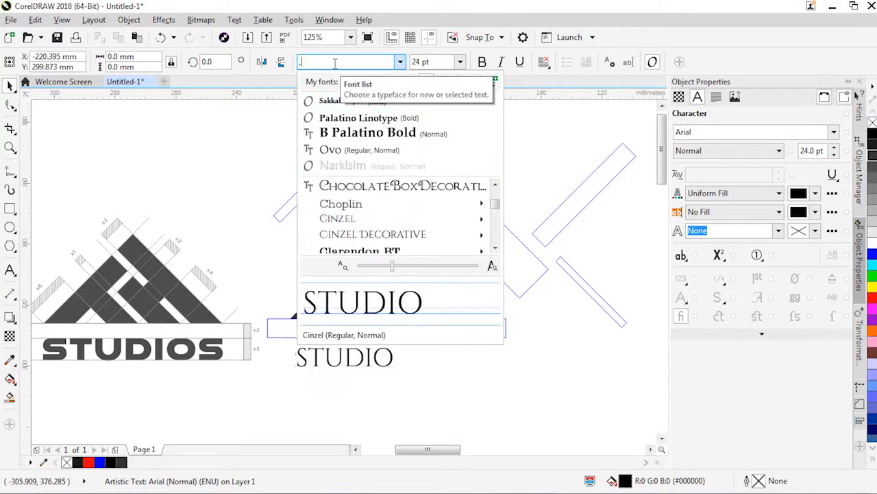
{"action": "type", "text": "mes"}
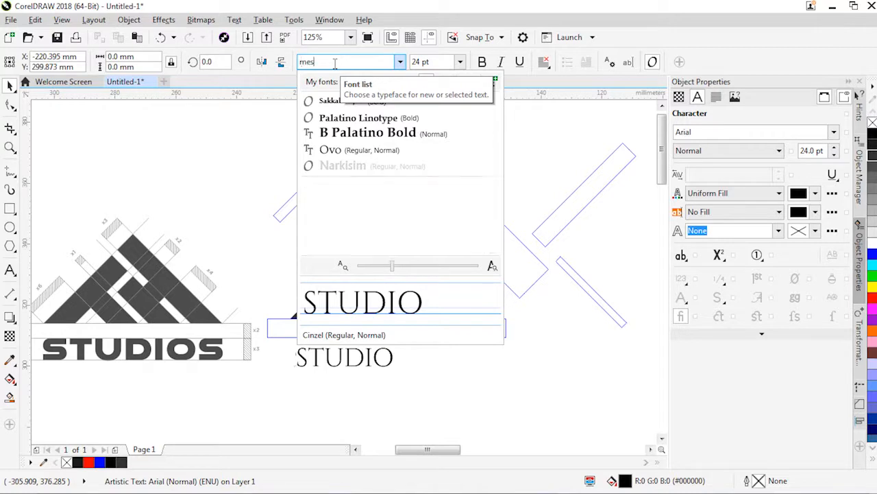
{"action": "left_click", "coordinate": [366, 187]}
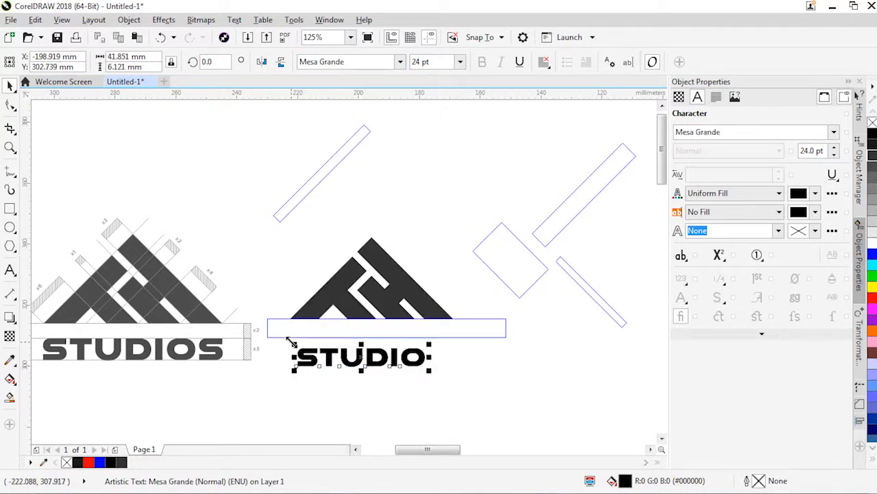
{"action": "left_click_drag", "start_coordinate": [293, 344], "coordinate": [286, 316]}
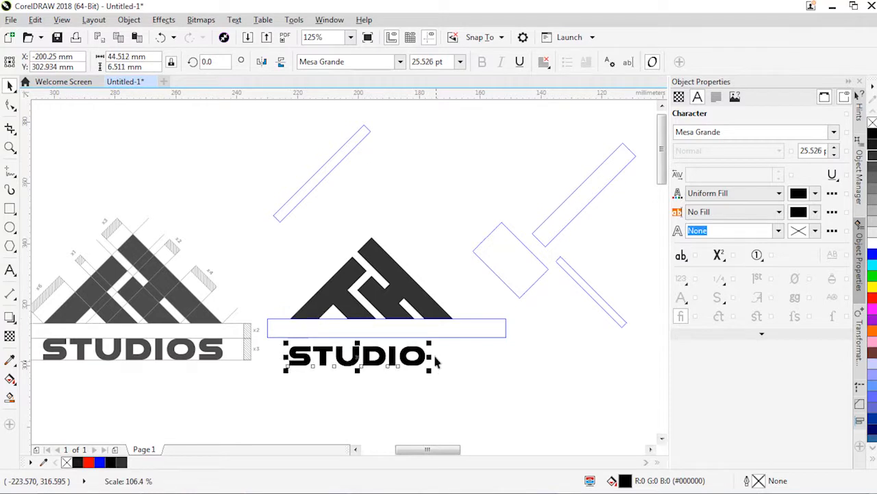
{"action": "key", "text": "Escape"}
Append an S so the text reads STUDIOS and scale it to the mark's width, about 53.6 mm
{"action": "key", "text": "F8"}
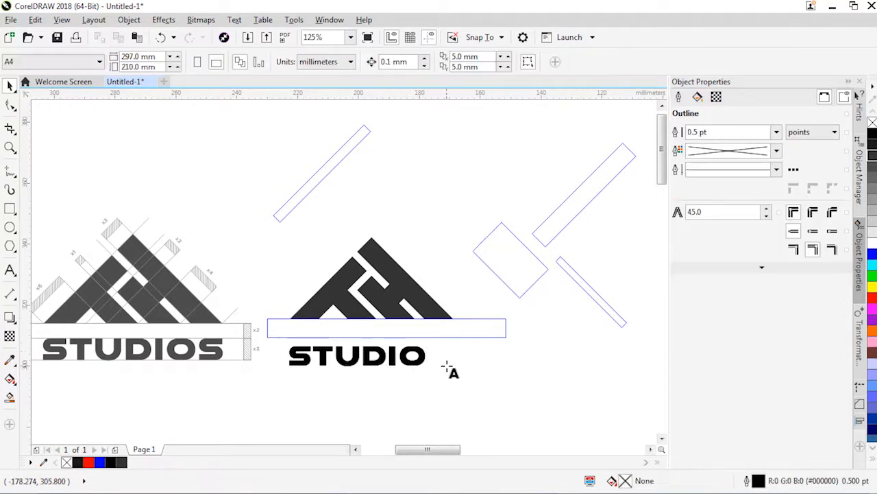
{"action": "left_click", "coordinate": [450, 366]}
{"action": "type", "text": "S"}
{"action": "key", "text": "Escape"}
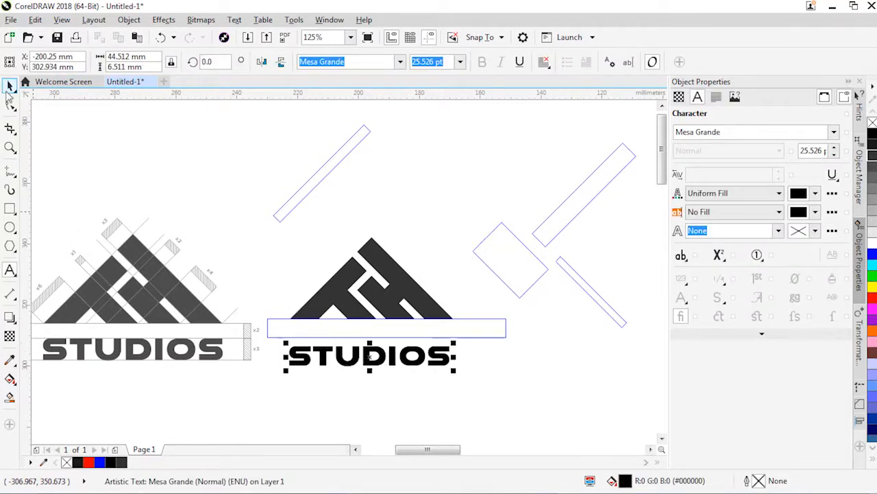
{"action": "key", "text": "space"}
{"action": "left_click_drag", "start_coordinate": [455, 340], "coordinate": [456, 310]}
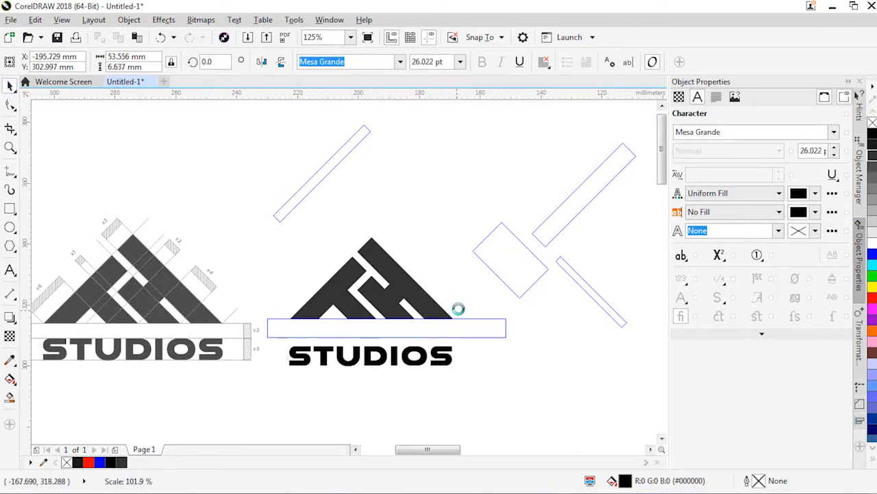
Set the rotation of the narrow diagonal bar above the mark to 0 degrees so it stands upright
{"action": "left_click", "coordinate": [563, 206]}
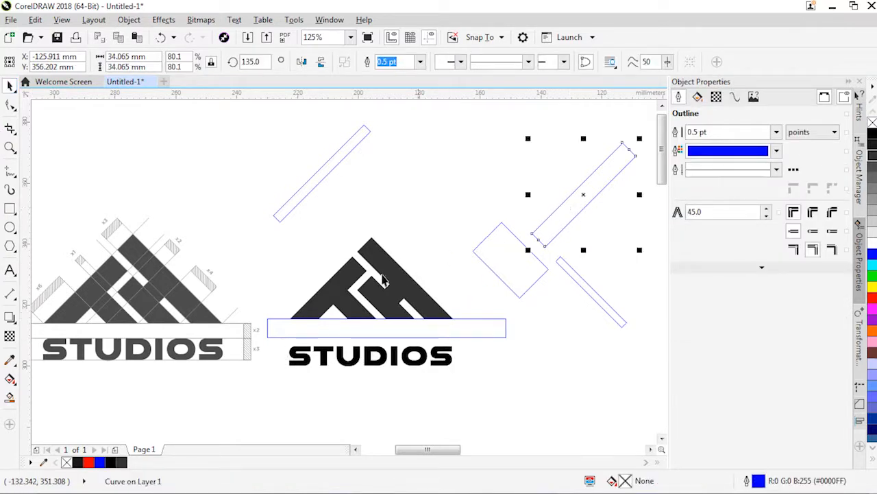
{"action": "left_click", "coordinate": [349, 268]}
{"action": "left_click", "coordinate": [405, 167]}
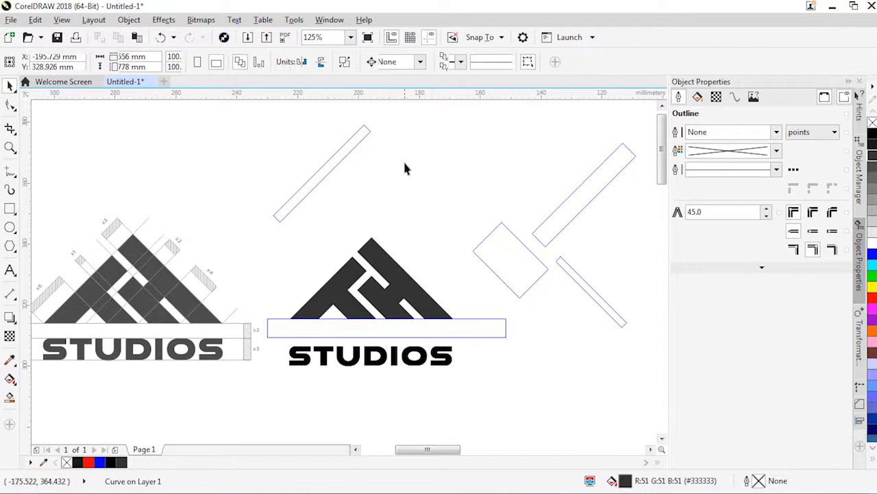
{"action": "left_click", "coordinate": [336, 166]}
{"action": "double_click", "coordinate": [254, 61]}
{"action": "type", "text": "0"}
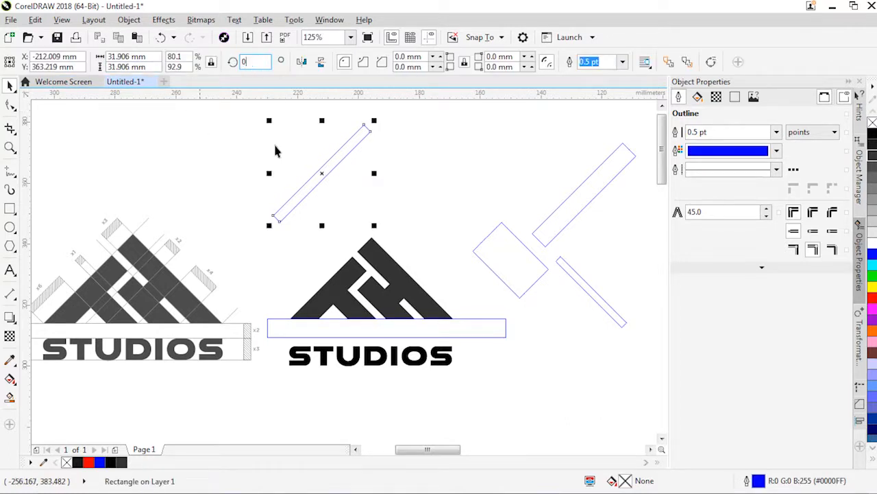
{"action": "key", "text": "Return"}
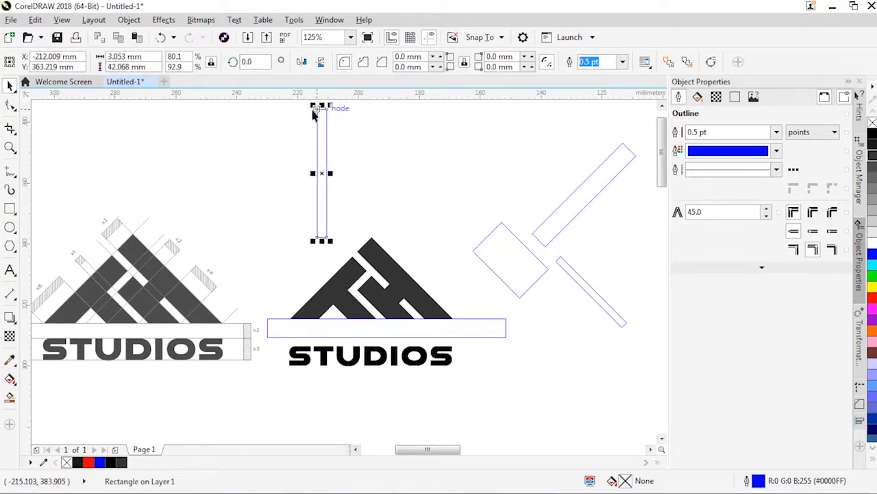
Duplicate the upright bar twice side by side and weld the three bars into one shape 9.16 mm wide
{"action": "left_click_drag", "start_coordinate": [313, 113], "coordinate": [454, 261]}
{"action": "key", "text": "ctrl+r"}
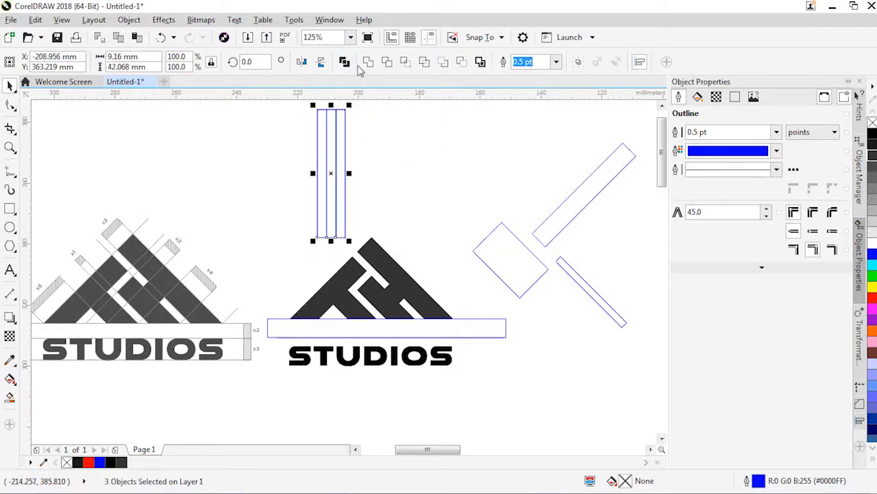
{"action": "left_click", "coordinate": [367, 62]}
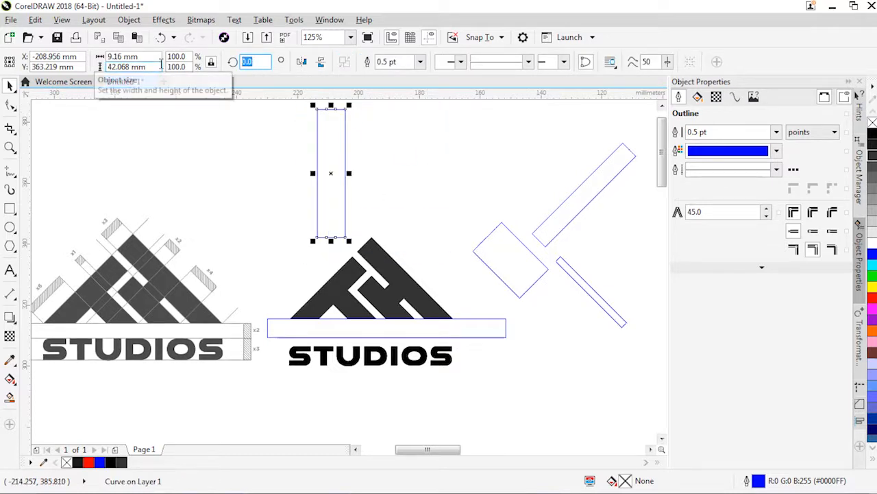
Rotate the welded bar to 90 degrees and snap it directly beneath the horizontal spacer bar, over the lettering
{"action": "type", "text": "90"}
{"action": "key", "text": "Return"}
{"action": "left_click_drag", "start_coordinate": [344, 160], "coordinate": [405, 339]}
Convert the STUDIOS text to curves and move it up against the lower edge of the horizontal spacer bar
{"action": "left_click", "coordinate": [353, 355]}
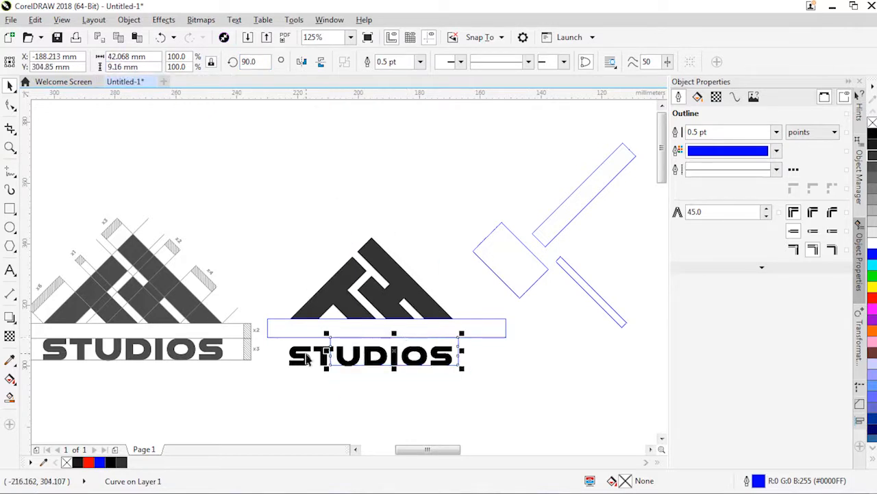
{"action": "scroll", "coordinate": [306, 349], "scroll_direction": "up", "scroll_amount": 2}
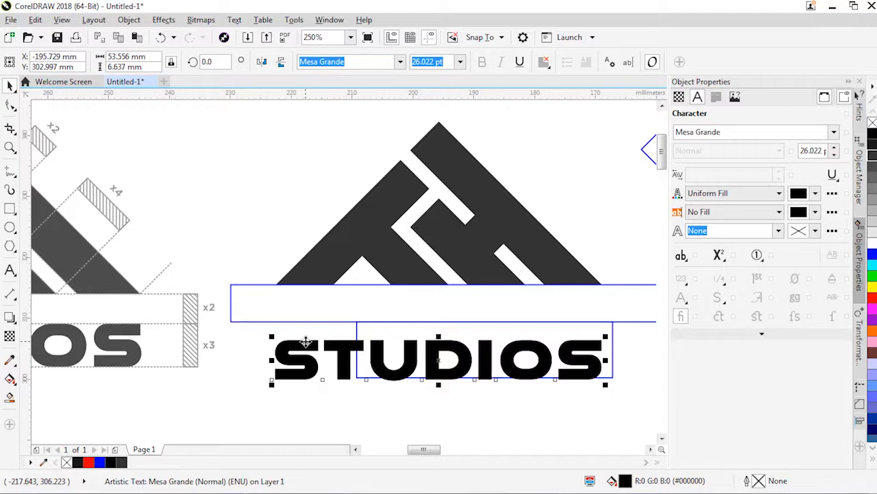
{"action": "key", "text": "ctrl+q"}
{"action": "left_click_drag", "start_coordinate": [306, 340], "coordinate": [306, 323]}
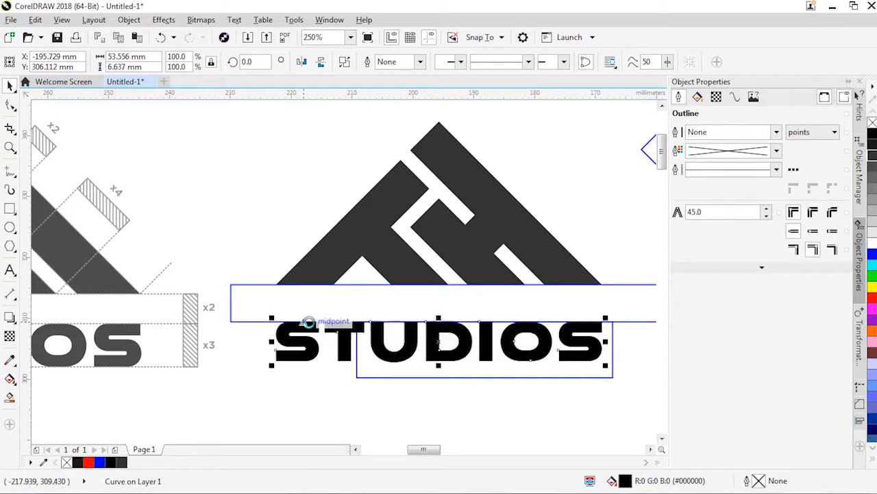
Stretch the lower bar farther sideways and scale the STUDIOS lettering to its height, about 73.9 × 9.16 mm
{"action": "left_click", "coordinate": [573, 376]}
{"action": "scroll", "coordinate": [568, 359], "scroll_direction": "down", "scroll_amount": 2}
{"action": "left_click_drag", "start_coordinate": [583, 357], "coordinate": [613, 375]}
{"action": "left_click", "coordinate": [492, 357]}
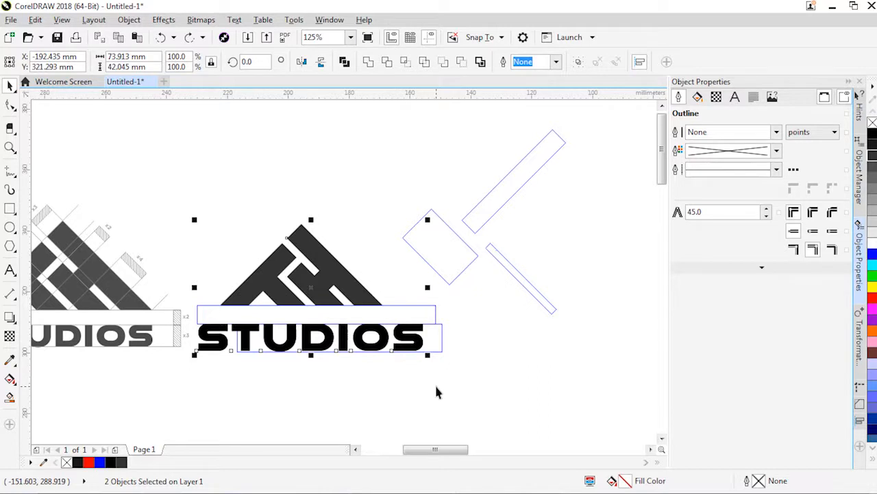
Align the STUDIOS lettering horizontally with the centre of the triangular mark
{"action": "scroll", "coordinate": [437, 391], "scroll_direction": "down", "scroll_amount": 3}
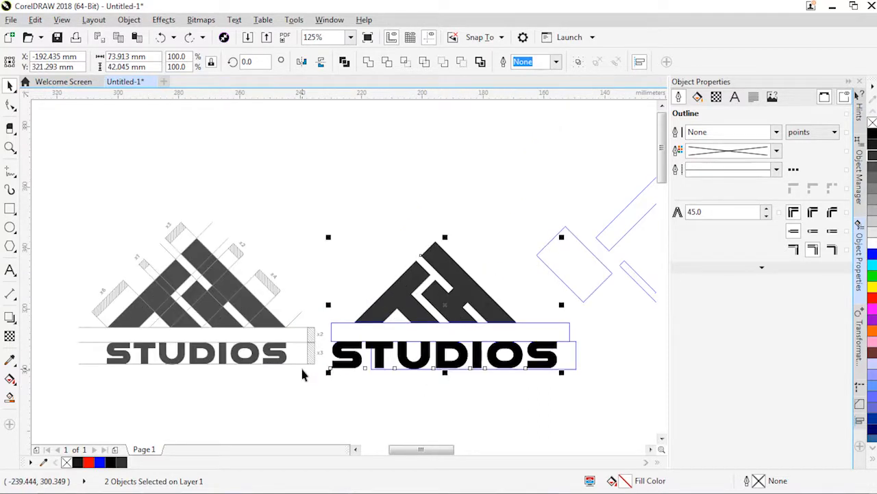
{"action": "scroll", "coordinate": [478, 377], "scroll_direction": "up", "scroll_amount": 2}
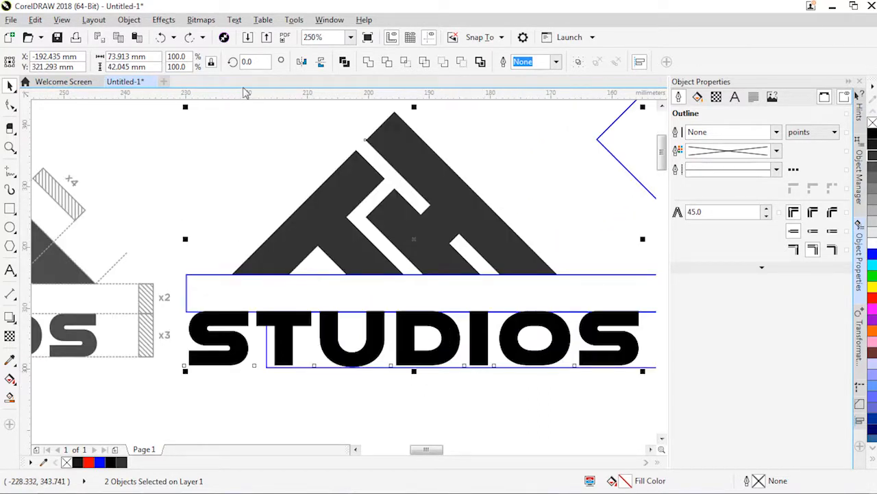
{"action": "scroll", "coordinate": [265, 216], "scroll_direction": "down", "scroll_amount": 2}
{"action": "left_click", "coordinate": [443, 285]}
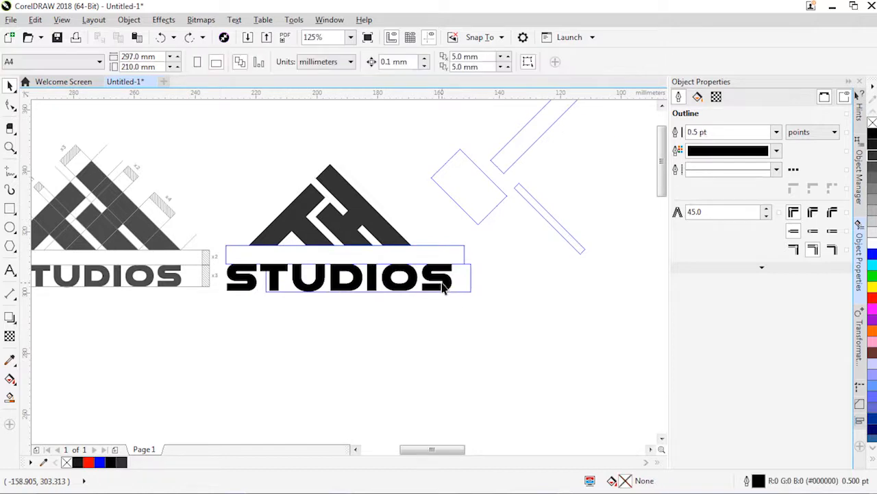
{"action": "left_click", "coordinate": [346, 222], "text": "shift"}
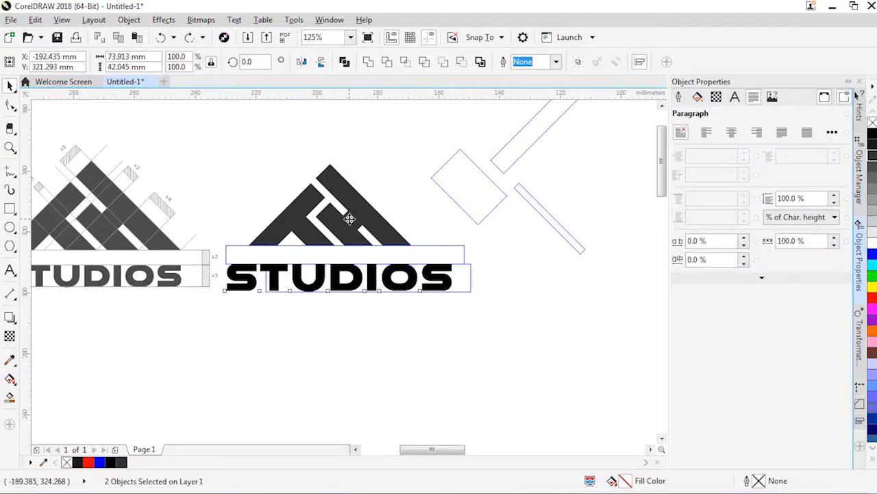
{"action": "key", "text": "c"}
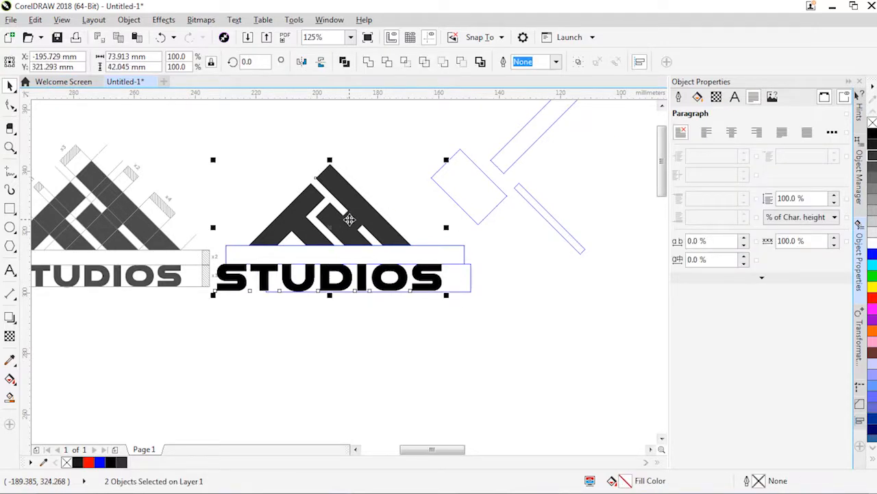
Fit the STUDIOS lettering to the lower bar's height and convert it to curves
{"action": "left_click", "coordinate": [349, 219], "text": "shift"}
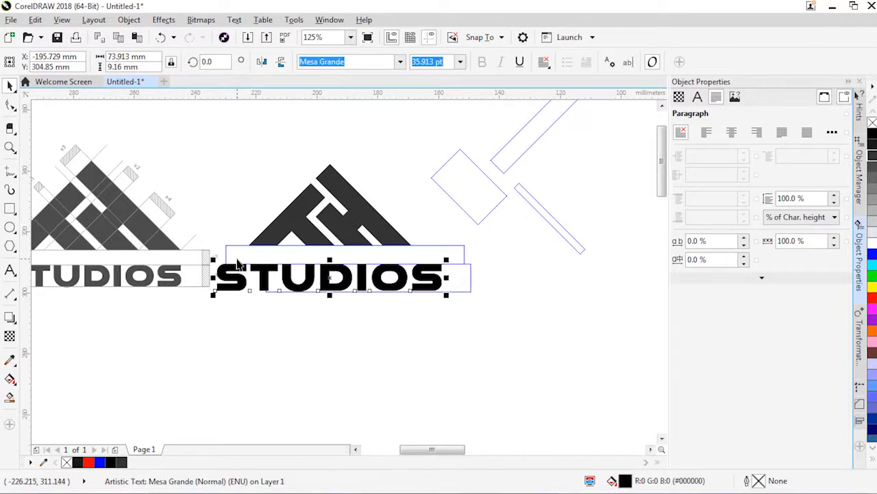
{"action": "scroll", "coordinate": [455, 310], "scroll_direction": "up", "scroll_amount": 2}
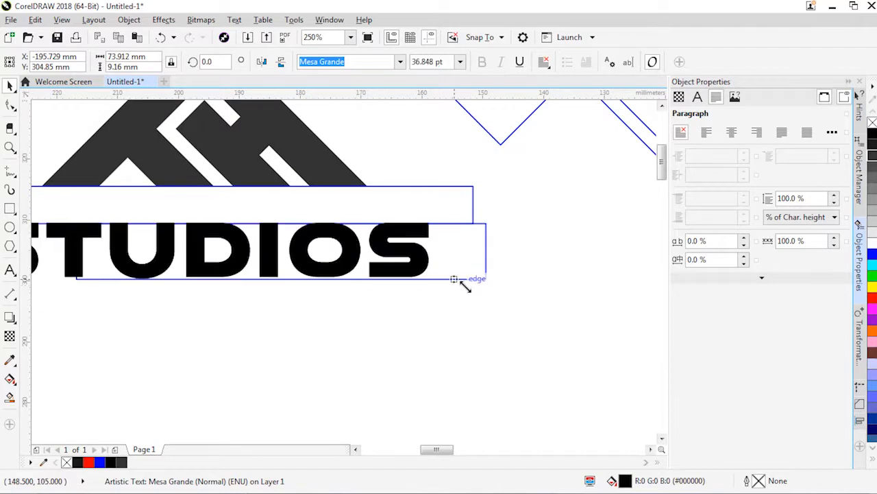
{"action": "left_click_drag", "start_coordinate": [433, 284], "coordinate": [491, 287]}
{"action": "scroll", "coordinate": [488, 312], "scroll_direction": "down", "scroll_amount": 1}
{"action": "left_click", "coordinate": [381, 229], "text": "shift"}
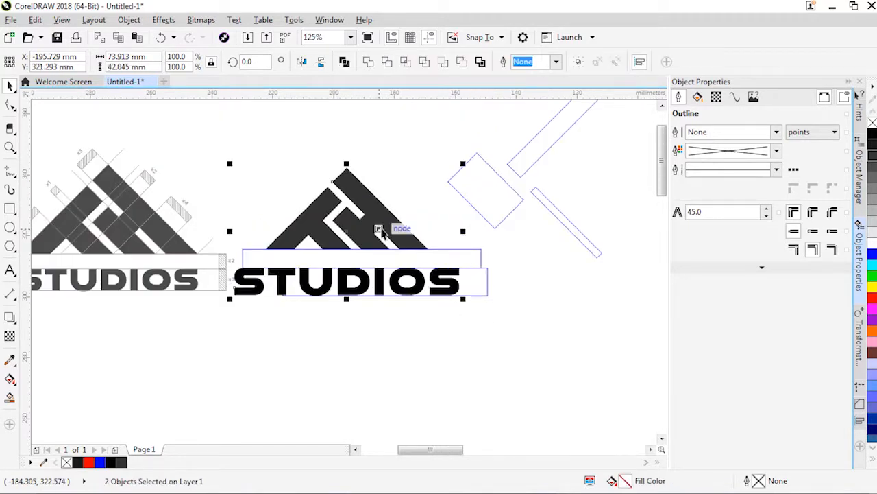
Move both horizontal bars down clear of the logo, and shift the mark and lettering together away from the reference logo
{"action": "left_click", "coordinate": [480, 255]}
{"action": "left_click", "coordinate": [474, 257]}
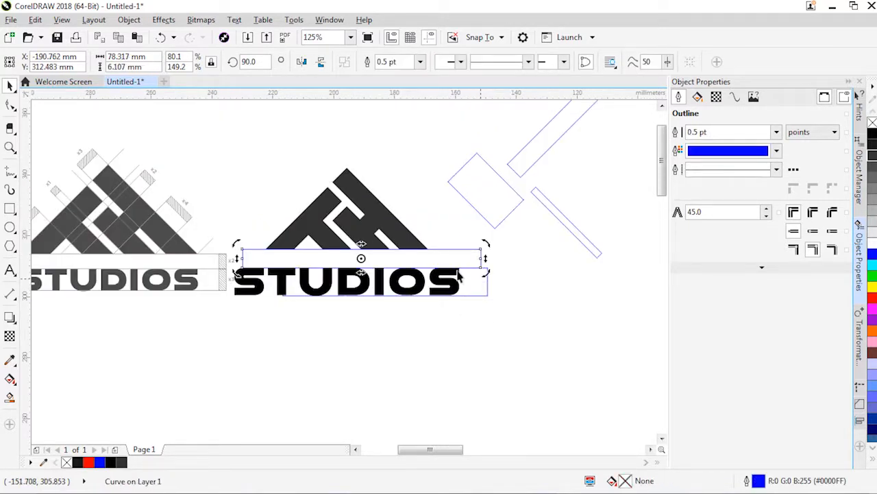
{"action": "left_click", "coordinate": [479, 293], "text": "shift"}
{"action": "left_click_drag", "start_coordinate": [472, 284], "coordinate": [502, 408]}
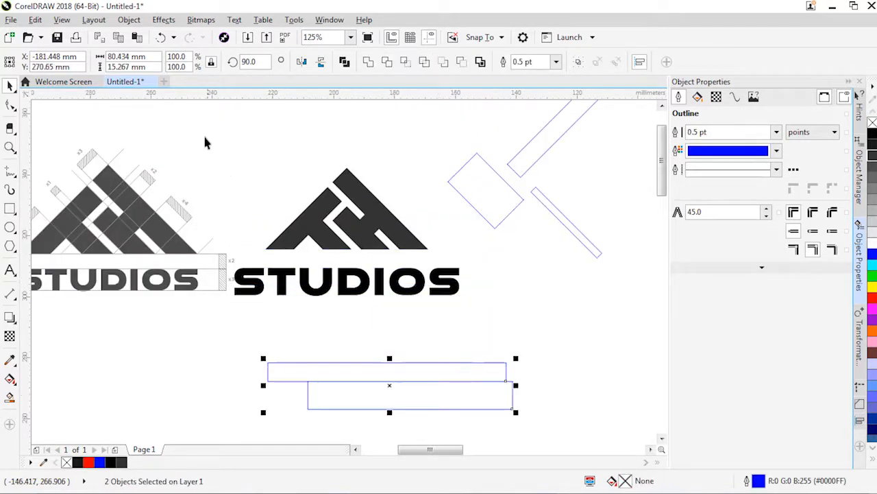
{"action": "left_click_drag", "start_coordinate": [204, 137], "coordinate": [483, 313]}
{"action": "left_click_drag", "start_coordinate": [325, 222], "coordinate": [405, 229]}
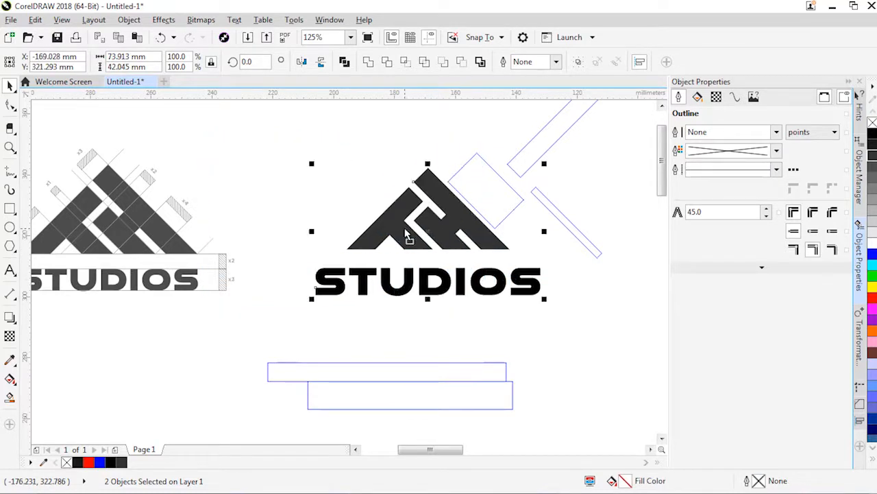
Move the diagonal construction bars and the two horizontal bars far away from the logos, down beside the page
{"action": "scroll", "coordinate": [359, 223], "scroll_direction": "down", "scroll_amount": 1}
{"action": "left_click_drag", "start_coordinate": [392, 139], "coordinate": [539, 259]}
{"action": "left_click_drag", "start_coordinate": [451, 184], "coordinate": [556, 362]}
{"action": "left_click_drag", "start_coordinate": [292, 284], "coordinate": [444, 321]}
{"action": "left_click_drag", "start_coordinate": [372, 310], "coordinate": [601, 374]}
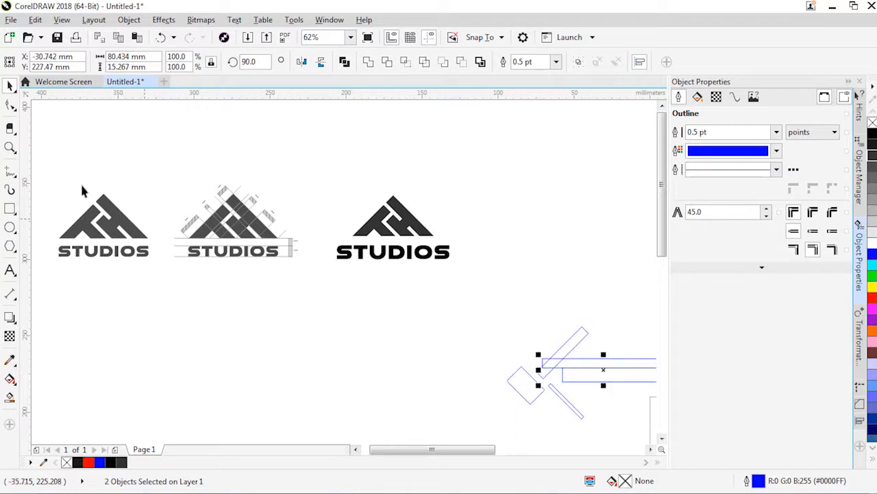
Zoom in on the rebuilt logo and view it in full-screen preview
{"action": "left_click", "coordinate": [10, 149]}
{"action": "left_click_drag", "start_coordinate": [322, 190], "coordinate": [469, 270]}
{"action": "right_click", "coordinate": [457, 260]}
{"action": "left_click_drag", "start_coordinate": [255, 161], "coordinate": [546, 383]}
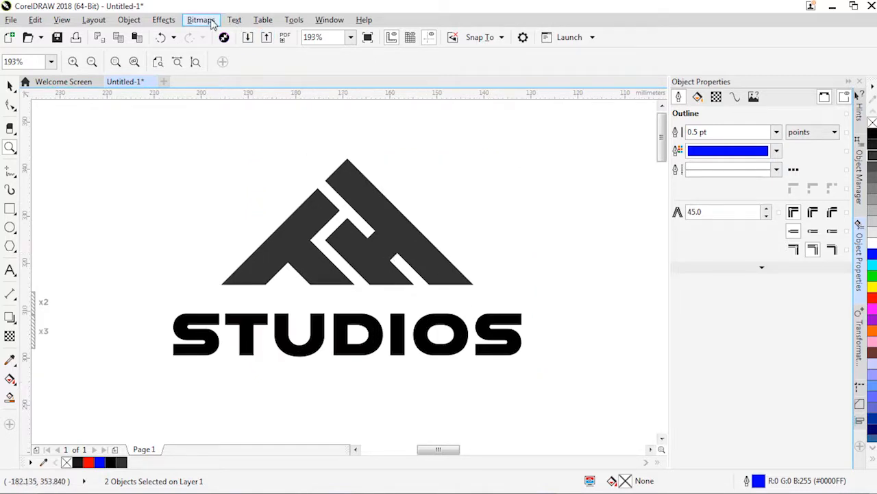
{"action": "left_click", "coordinate": [367, 37]}
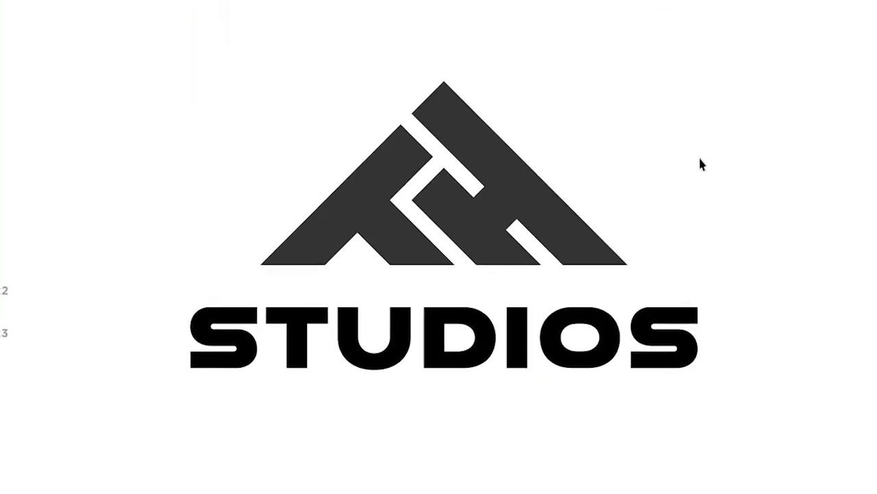